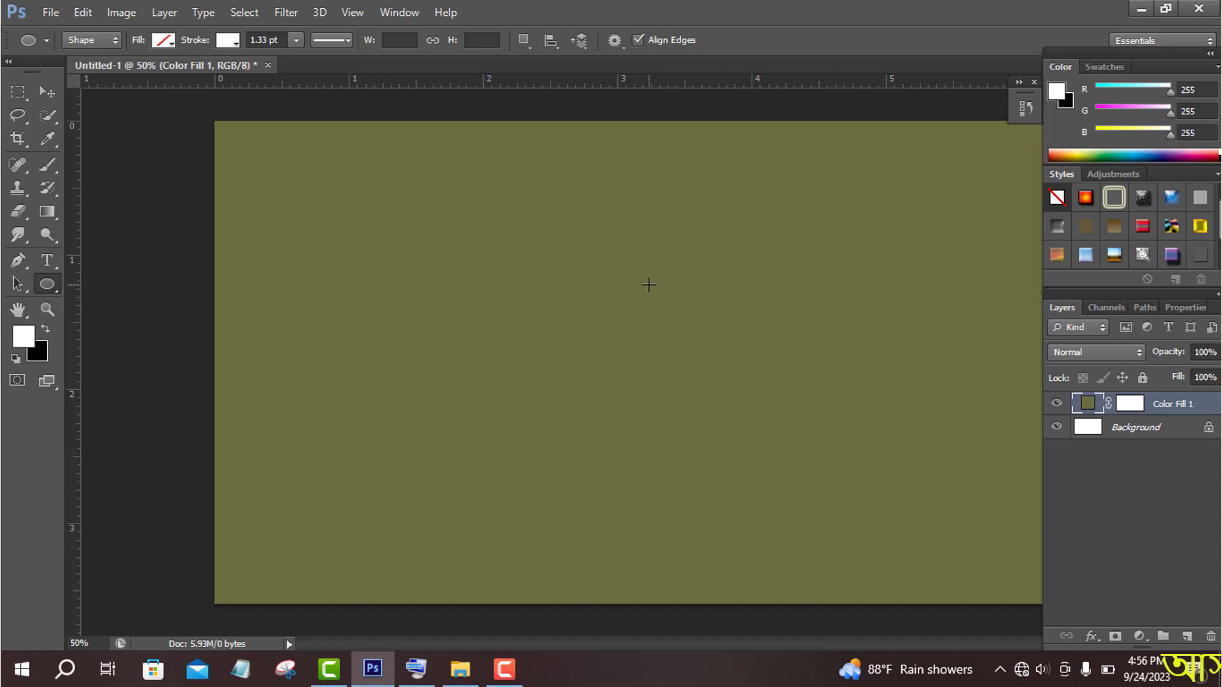
# - Draw a narrow upright ellipse about 66 by 230 px near the canvas's centre with no fill and a white 1.33 pt stroke
pyautogui.click(232, 43)
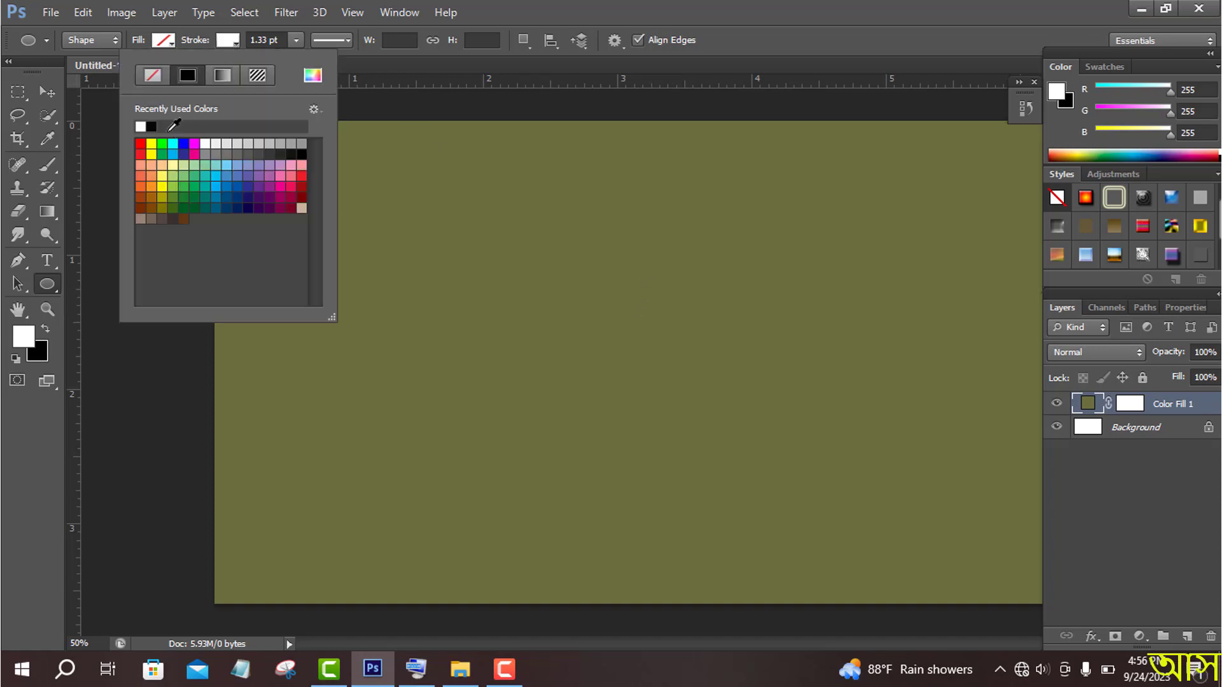
pyautogui.click(260, 151)
pyautogui.click(853, 51)
pyautogui.moveTo(666, 278)
pyautogui.mouseDown()
pyautogui.moveTo(676, 380)
pyautogui.moveTo(694, 381)
pyautogui.mouseUp()
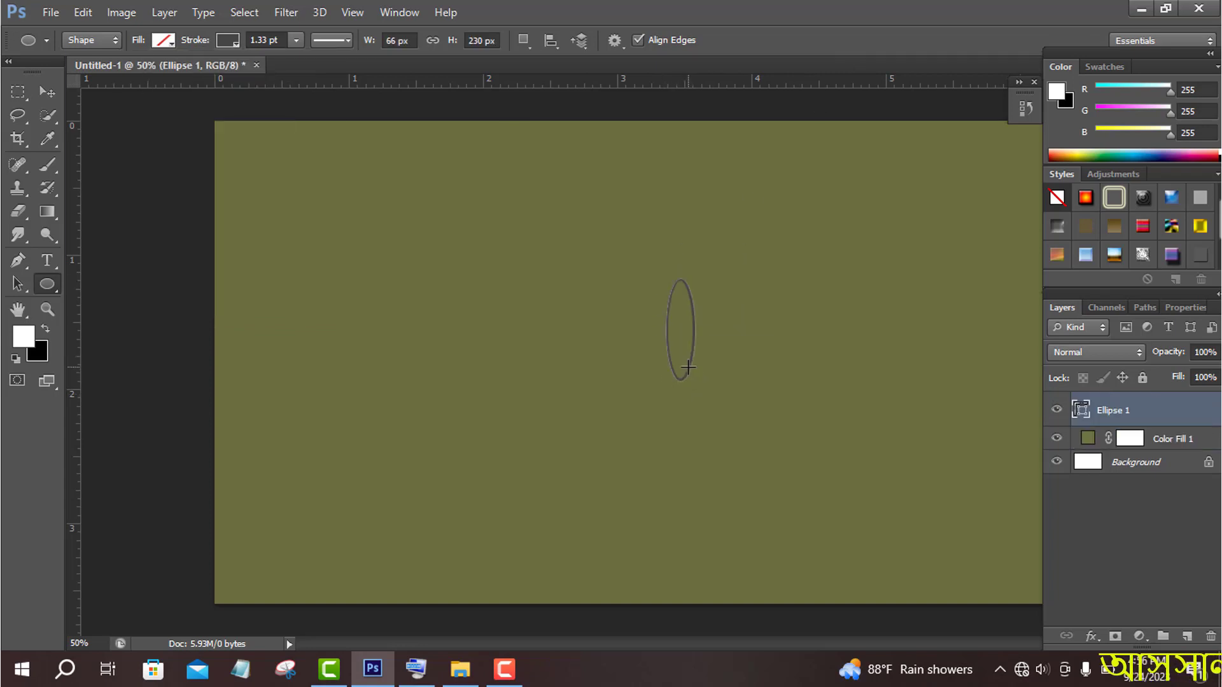
pyautogui.click(239, 39)
pyautogui.click(152, 125)
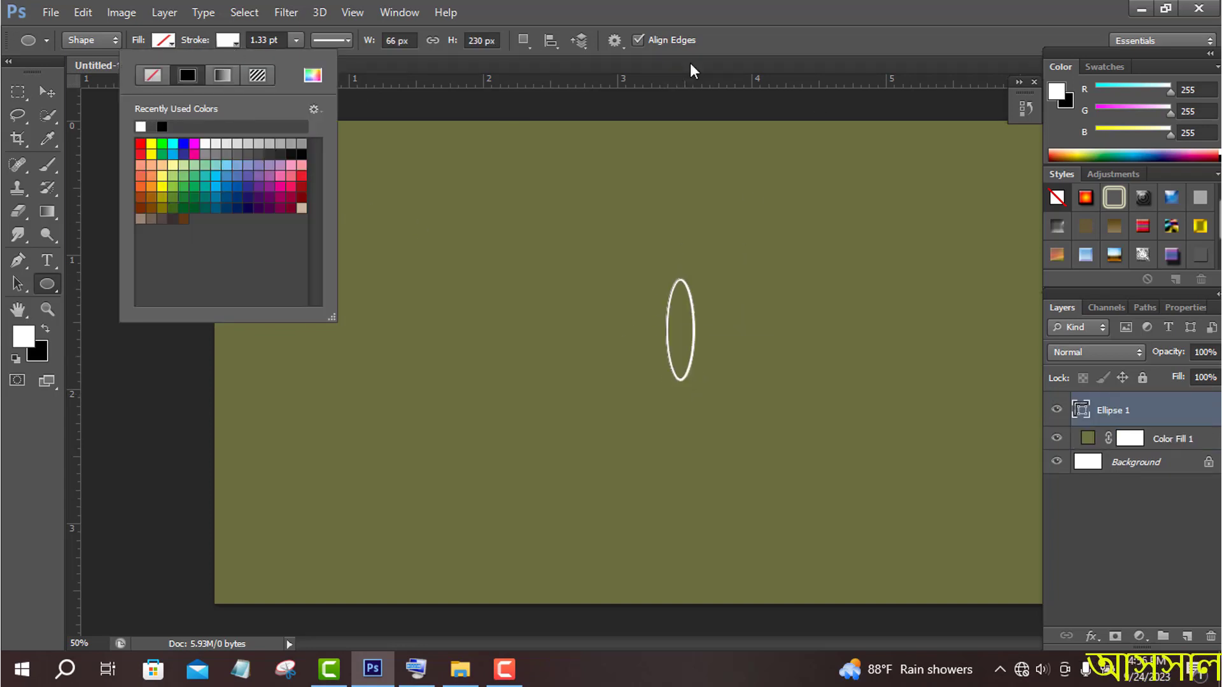
# - Rasterize the ellipse and apply the Wind filter with the Wind method from the left
pyautogui.click(286, 12)
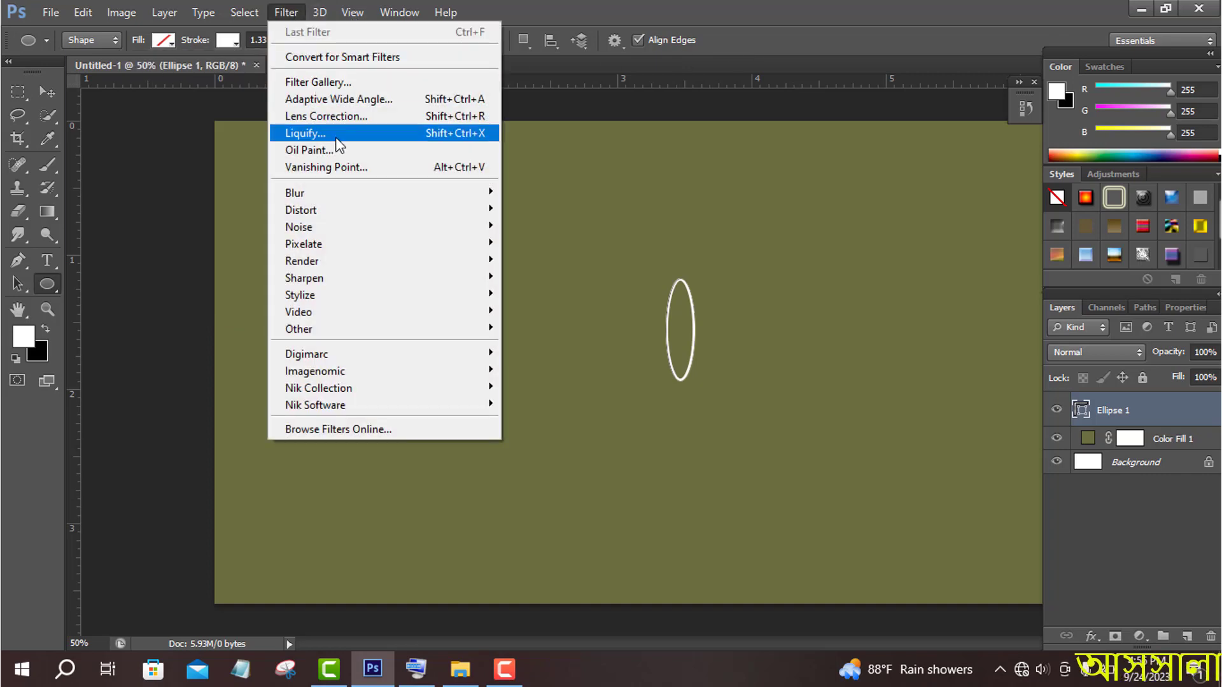
pyautogui.moveTo(337, 295)
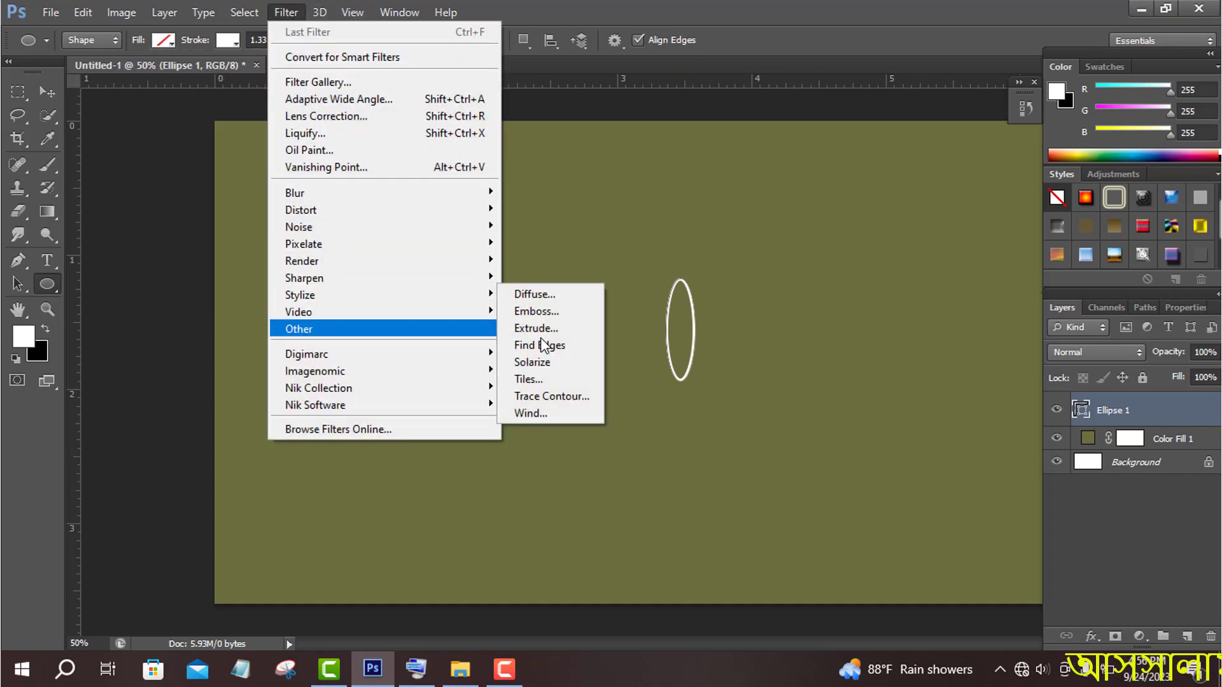
pyautogui.click(555, 407)
pyautogui.click(554, 267)
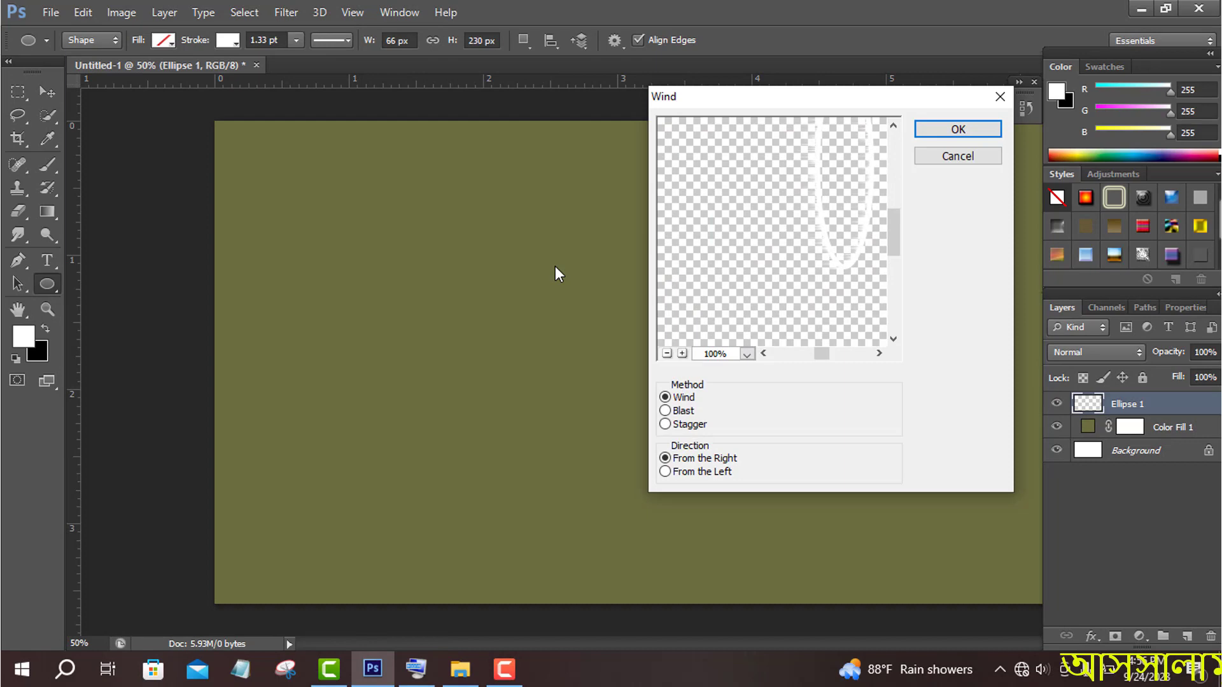
pyautogui.click(698, 473)
pyautogui.click(958, 129)
# - Reapply the same Wind filter repeatedly to the ellipse to build up long horizontal streaks on its right side
pyautogui.click(286, 12)
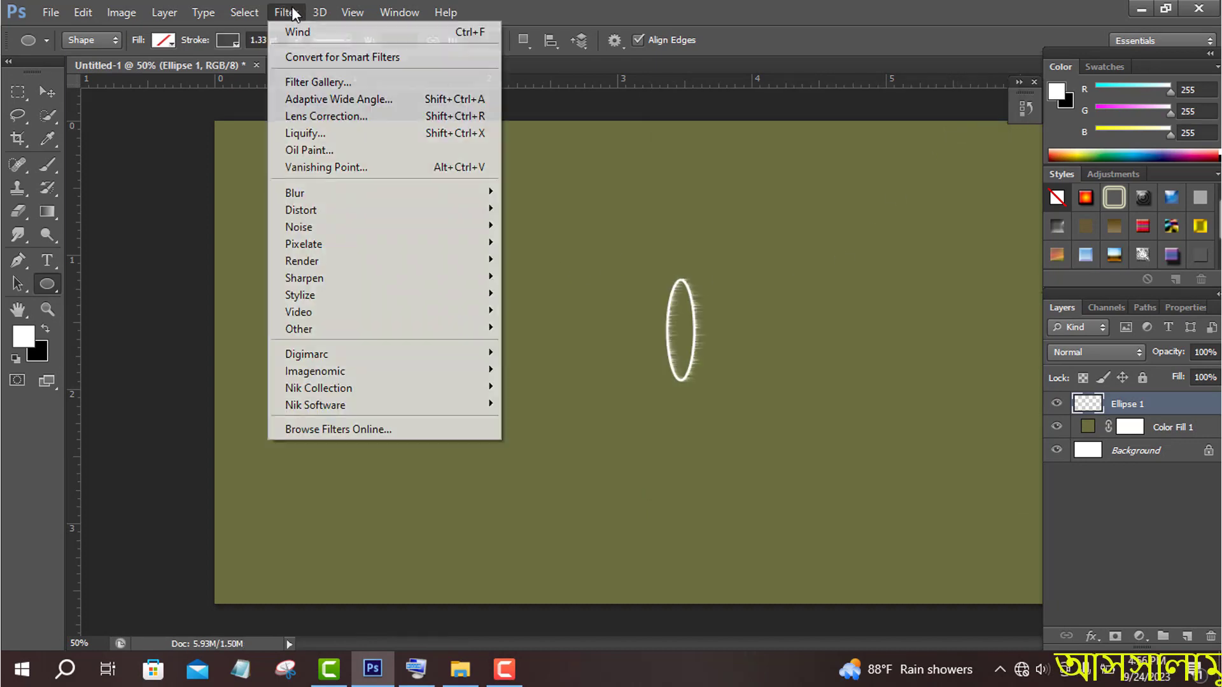
pyautogui.click(302, 32)
pyautogui.click(286, 12)
pyautogui.click(304, 32)
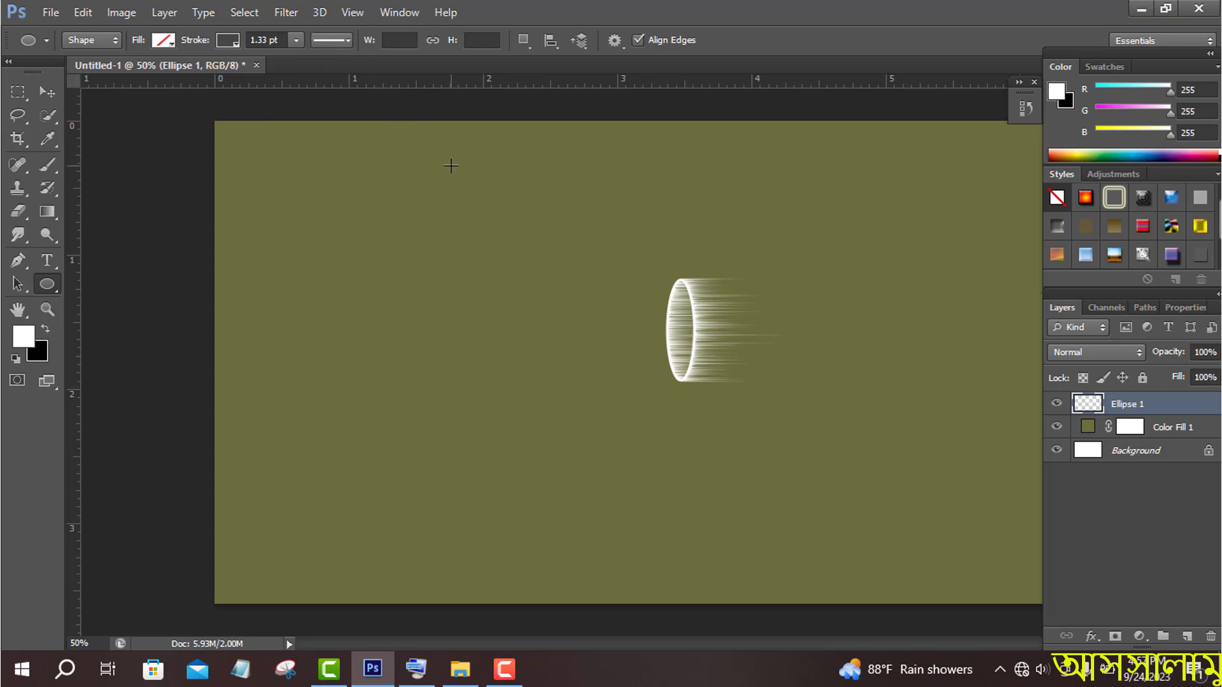
# - Warp the streaked ellipse into a petal by bulging its middle to the right and pinching the corners together at both ends
pyautogui.press('v')
pyautogui.hotkey('ctrl', 't')
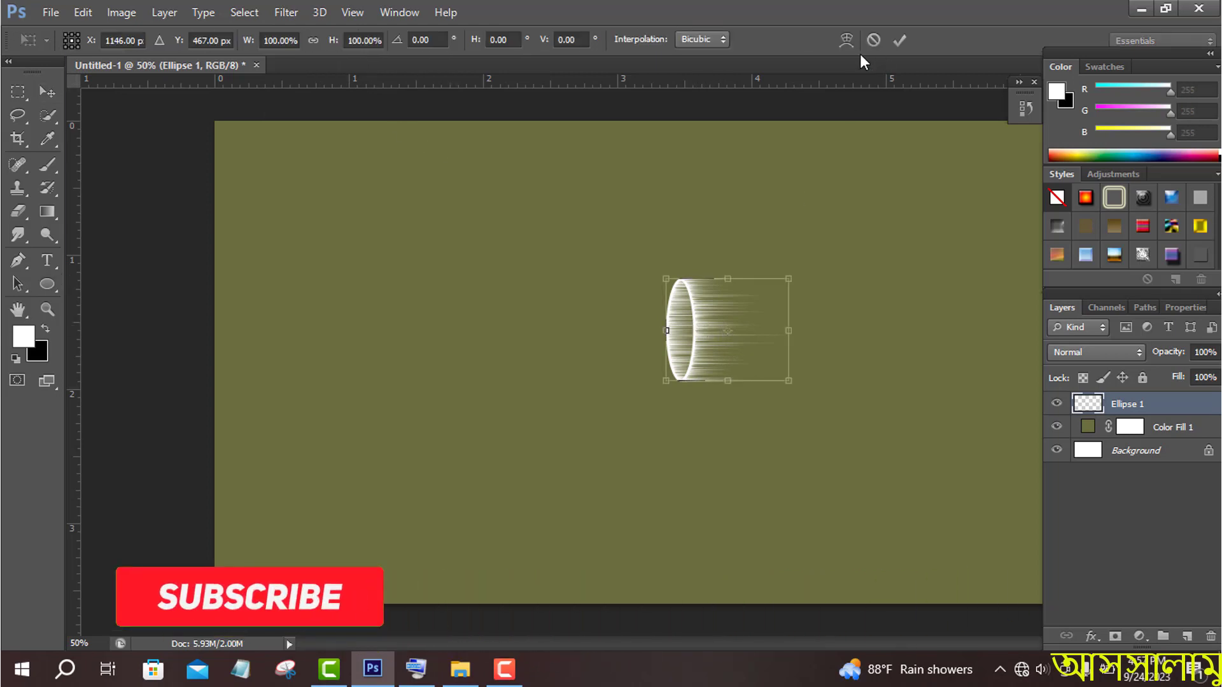
pyautogui.click(846, 41)
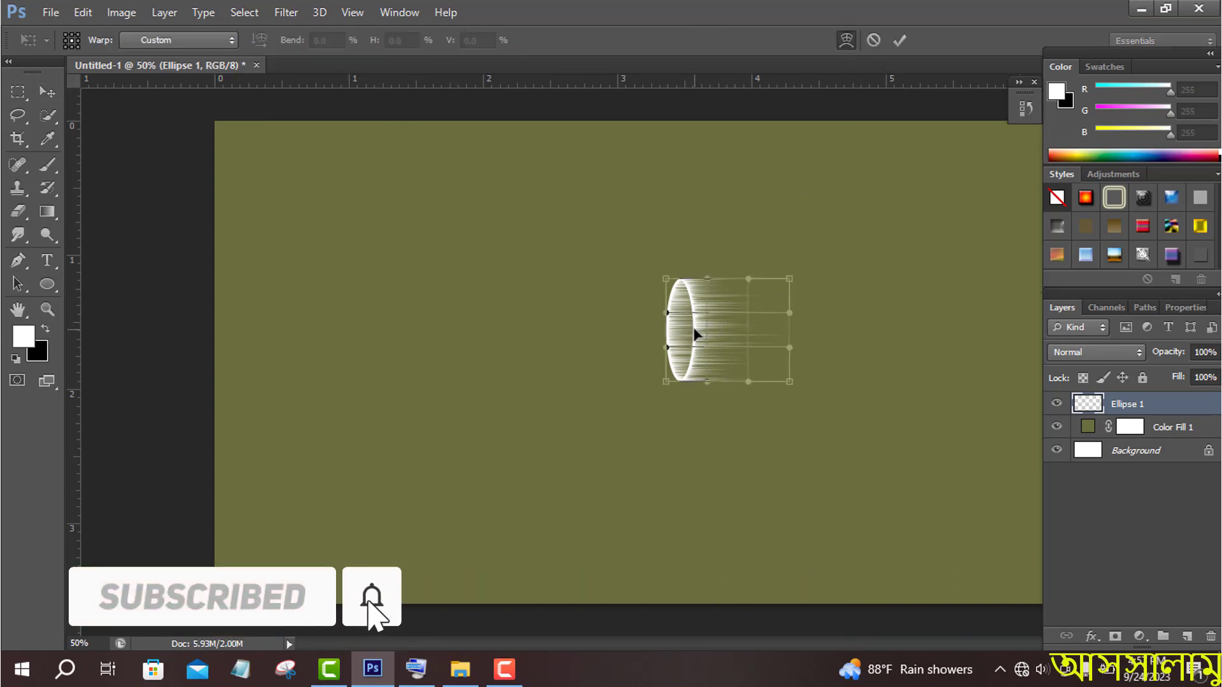
pyautogui.moveTo(693, 329); pyautogui.dragTo(712, 337)
pyautogui.moveTo(666, 280); pyautogui.dragTo(650, 309)
pyautogui.moveTo(667, 381); pyautogui.dragTo(638, 327)
pyautogui.moveTo(787, 383); pyautogui.dragTo(792, 352)
pyautogui.moveTo(789, 278); pyautogui.dragTo(795, 334)
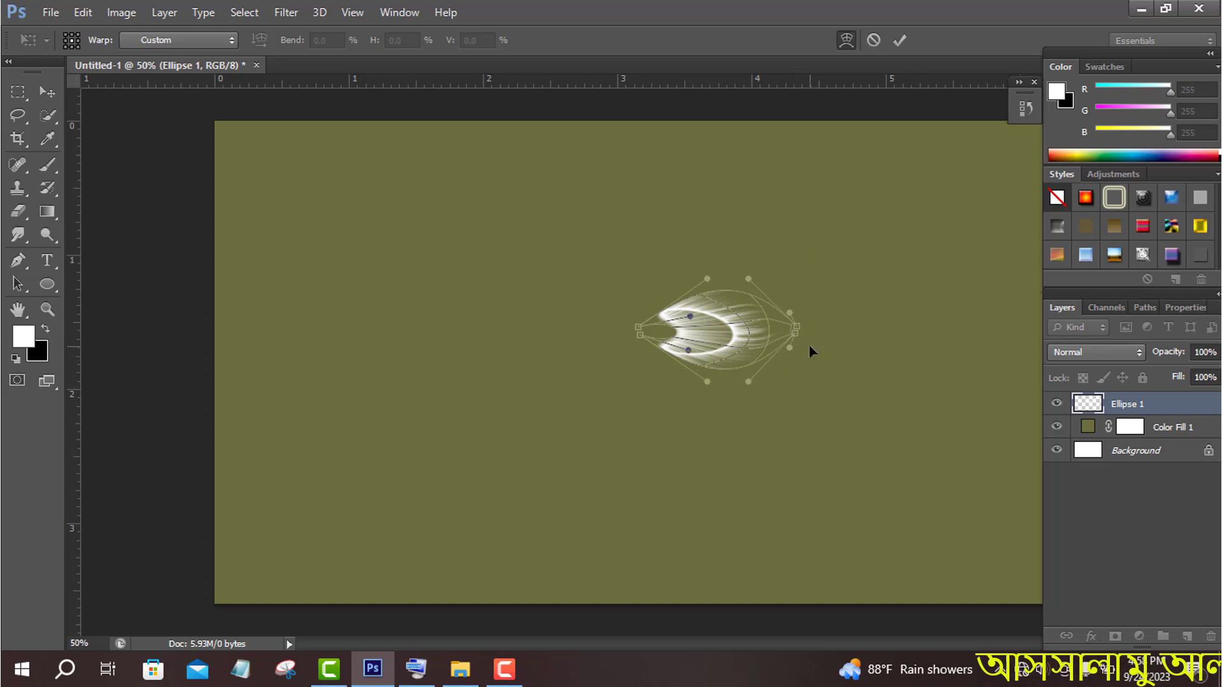
pyautogui.moveTo(642, 336); pyautogui.dragTo(637, 334)
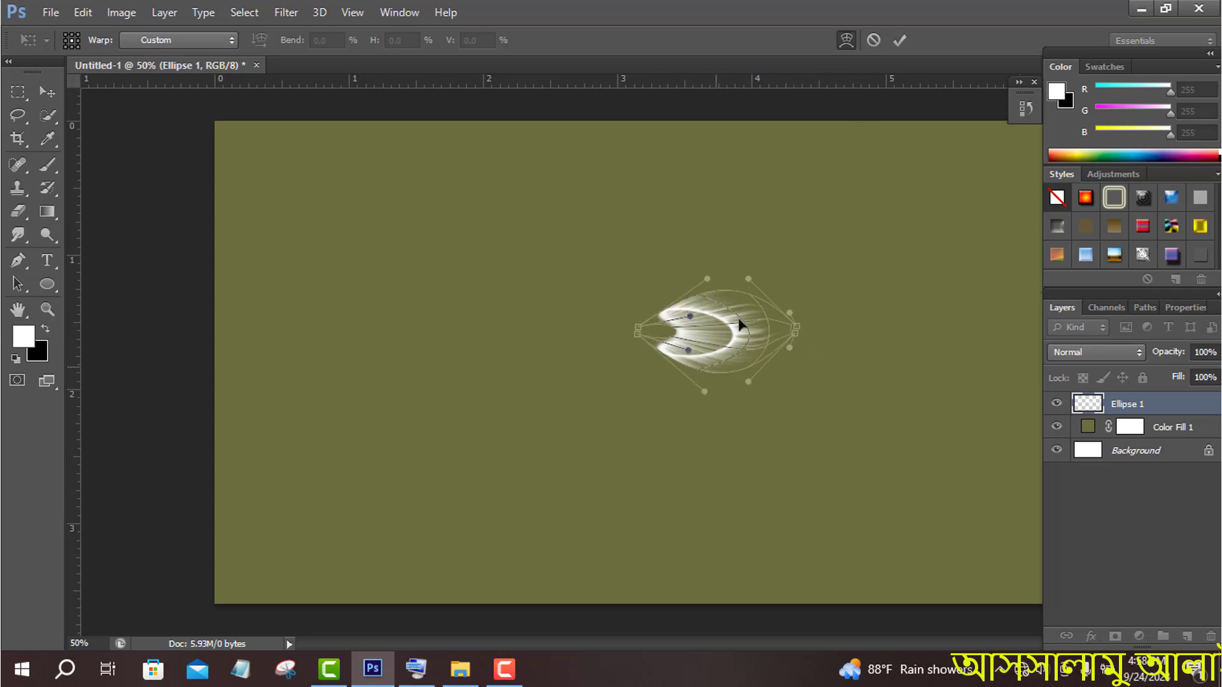
pyautogui.click(899, 41)
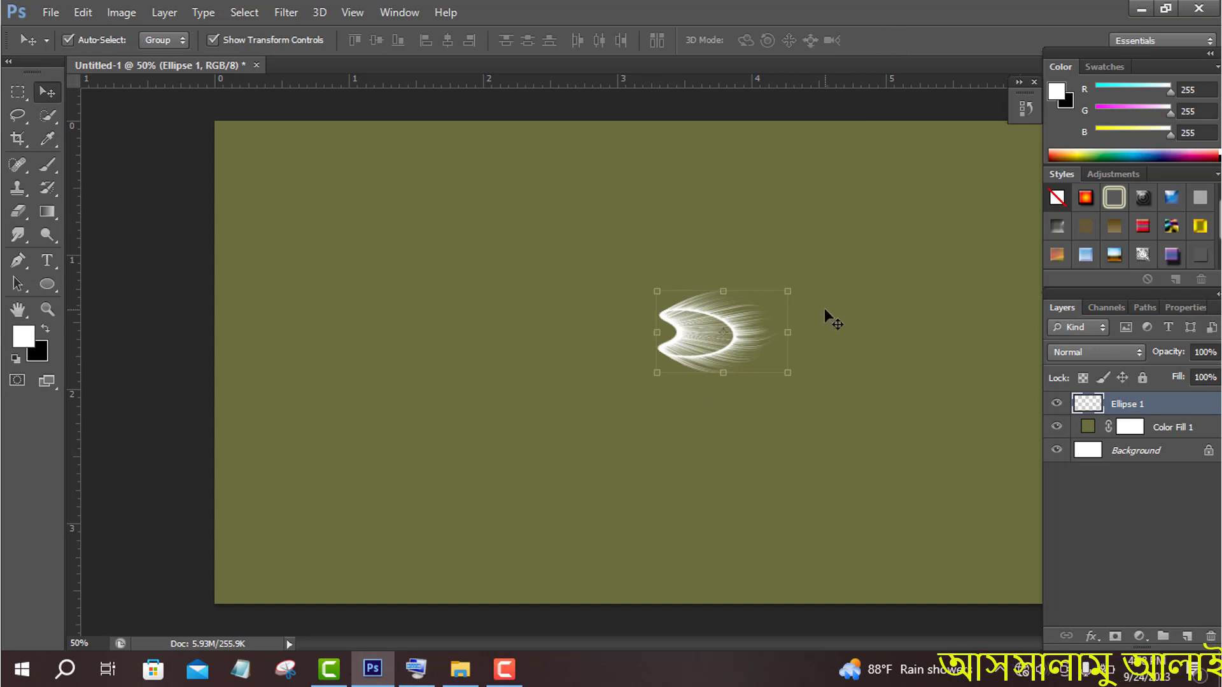
# - Rotate the petal about 19° clockwise and move it about 330 px left on the canvas
pyautogui.moveTo(805, 302); pyautogui.dragTo(799, 319)
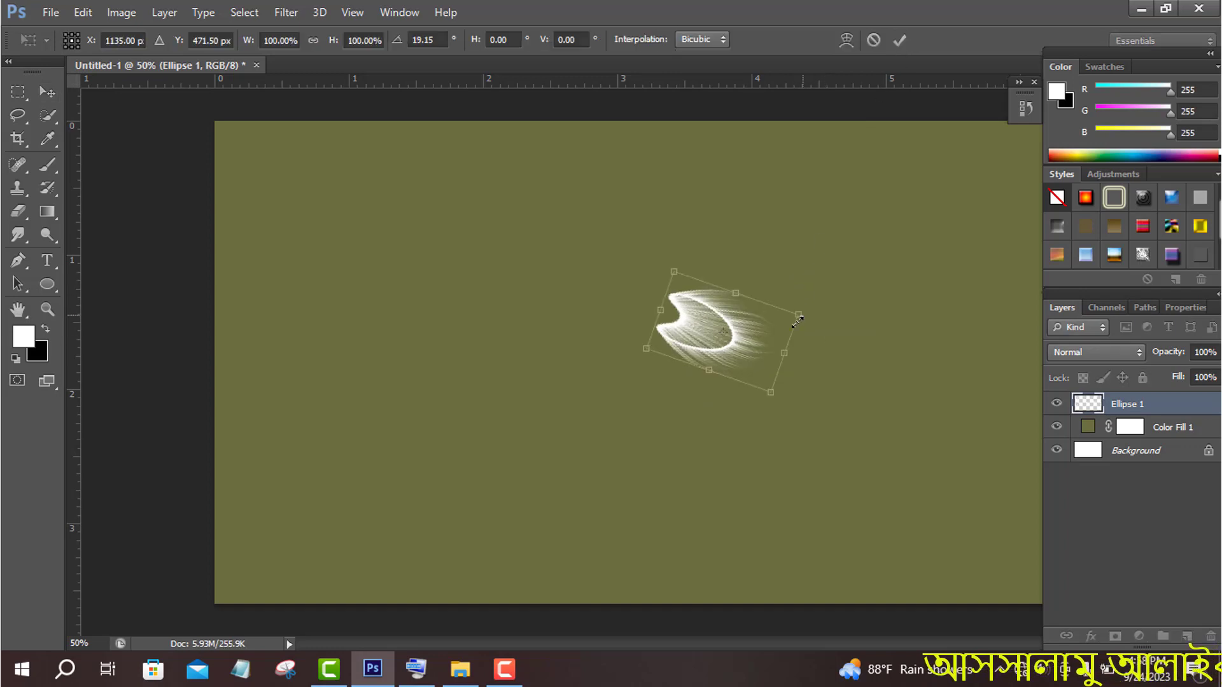
pyautogui.moveTo(732, 344); pyautogui.dragTo(592, 347)
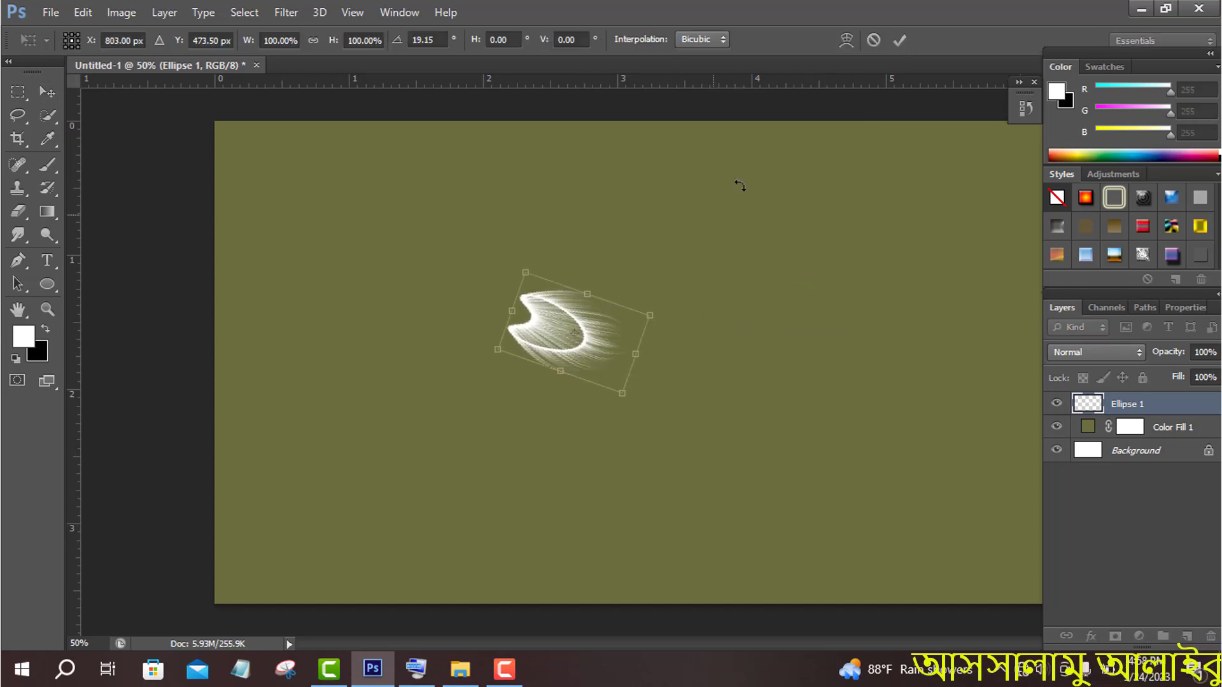
pyautogui.click(898, 41)
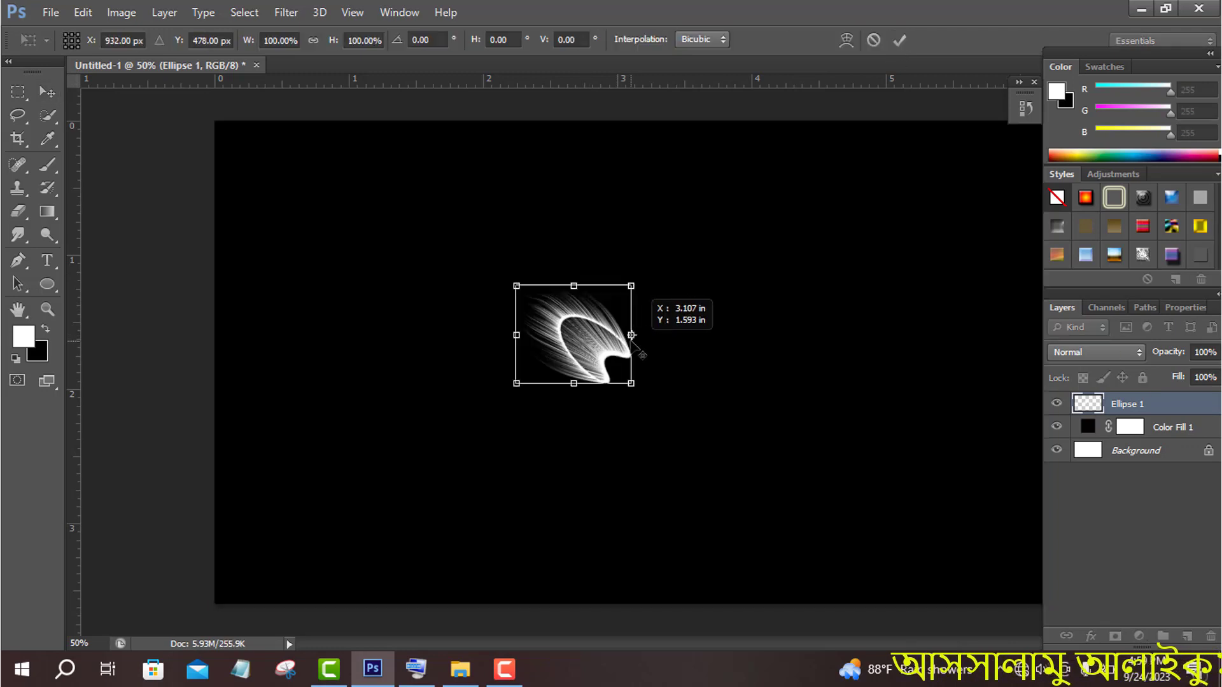
pyautogui.click(417, 668)
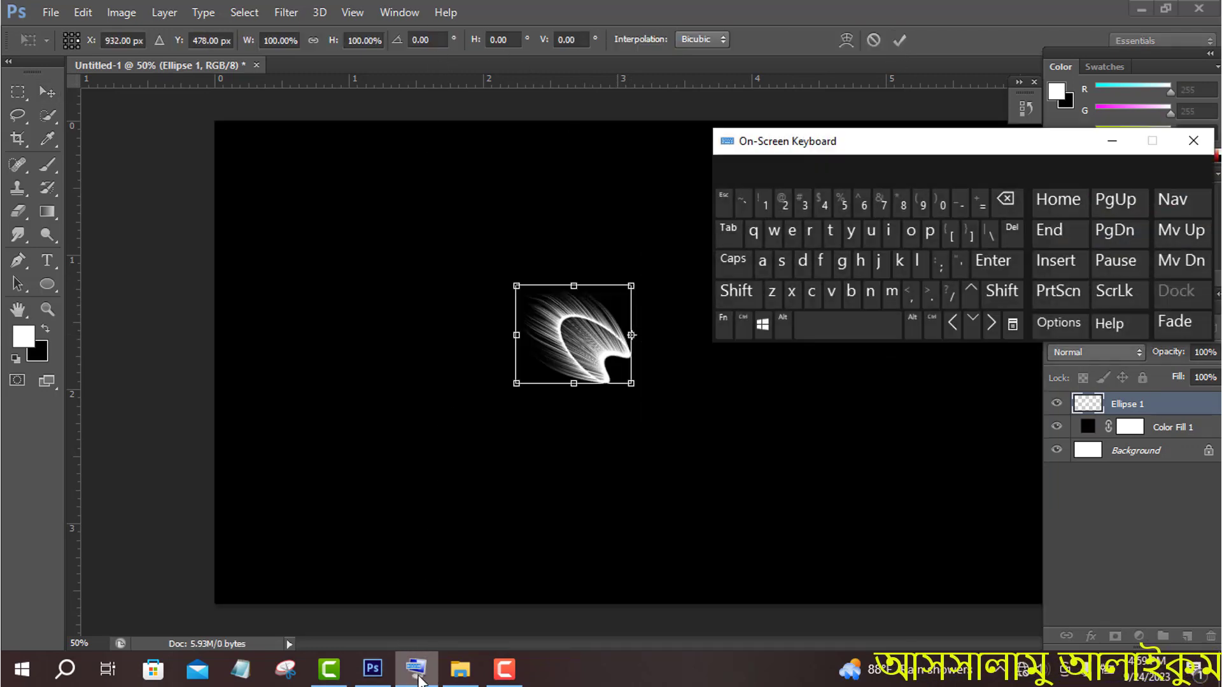
pyautogui.click(1112, 140)
pyautogui.press('Return')
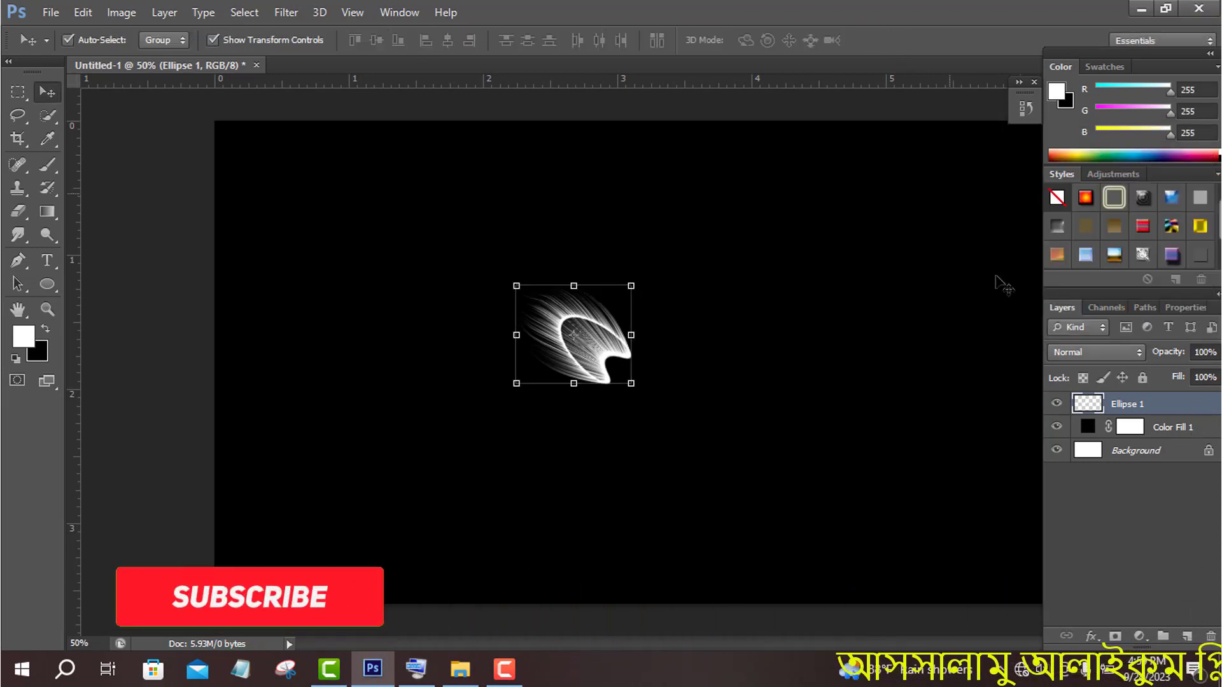
# - Duplicate the Ellipse 1 petal layer and rotate the copy 30° about the middle of its right edge
pyautogui.moveTo(1191, 408); pyautogui.dragTo(1187, 636)
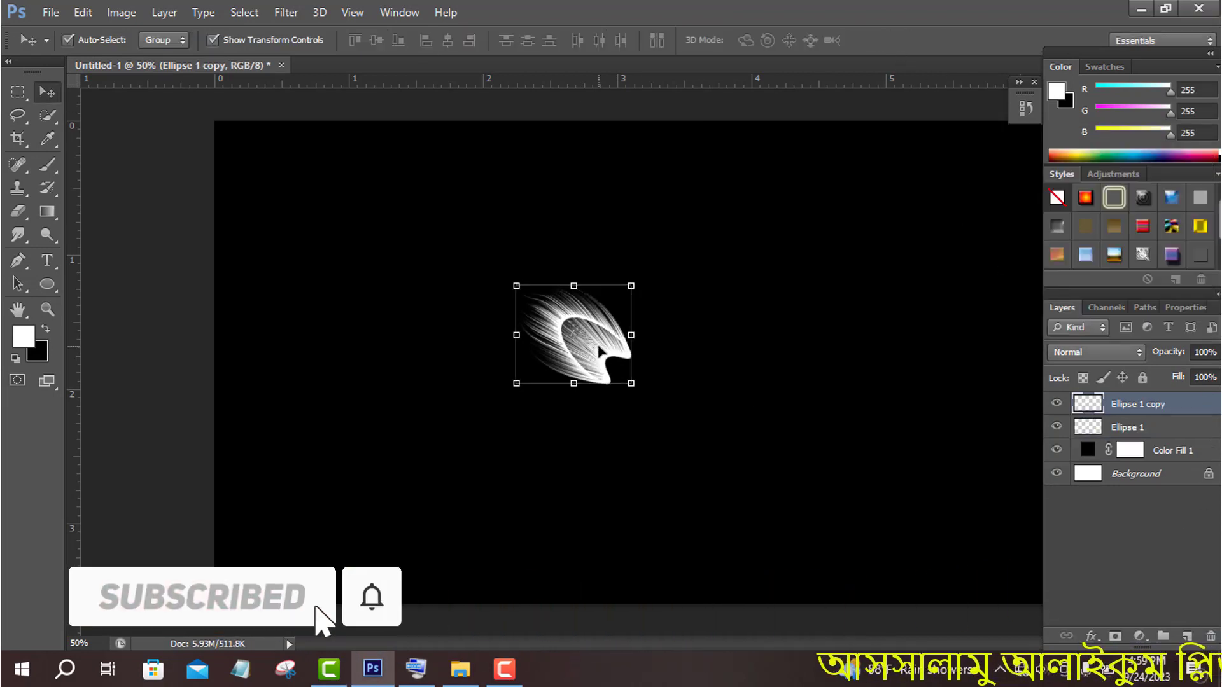
pyautogui.hotkey('ctrl', 't')
pyautogui.moveTo(570, 342); pyautogui.dragTo(632, 334)
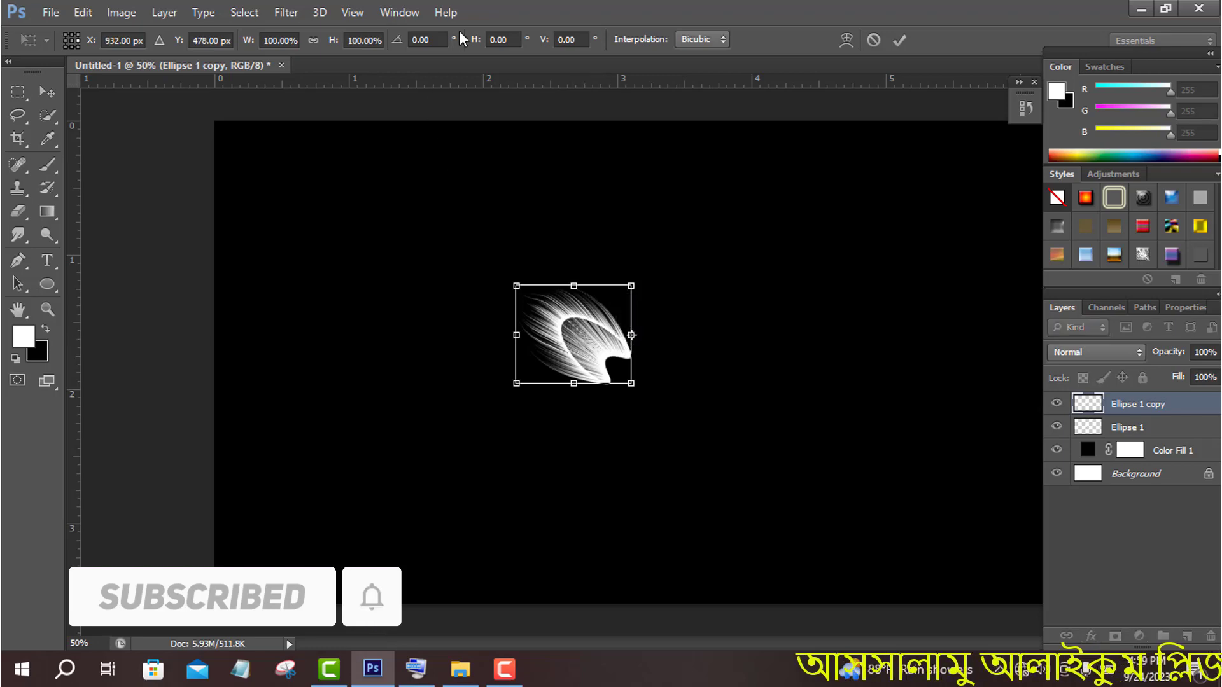
pyautogui.click(410, 39)
pyautogui.click(416, 669)
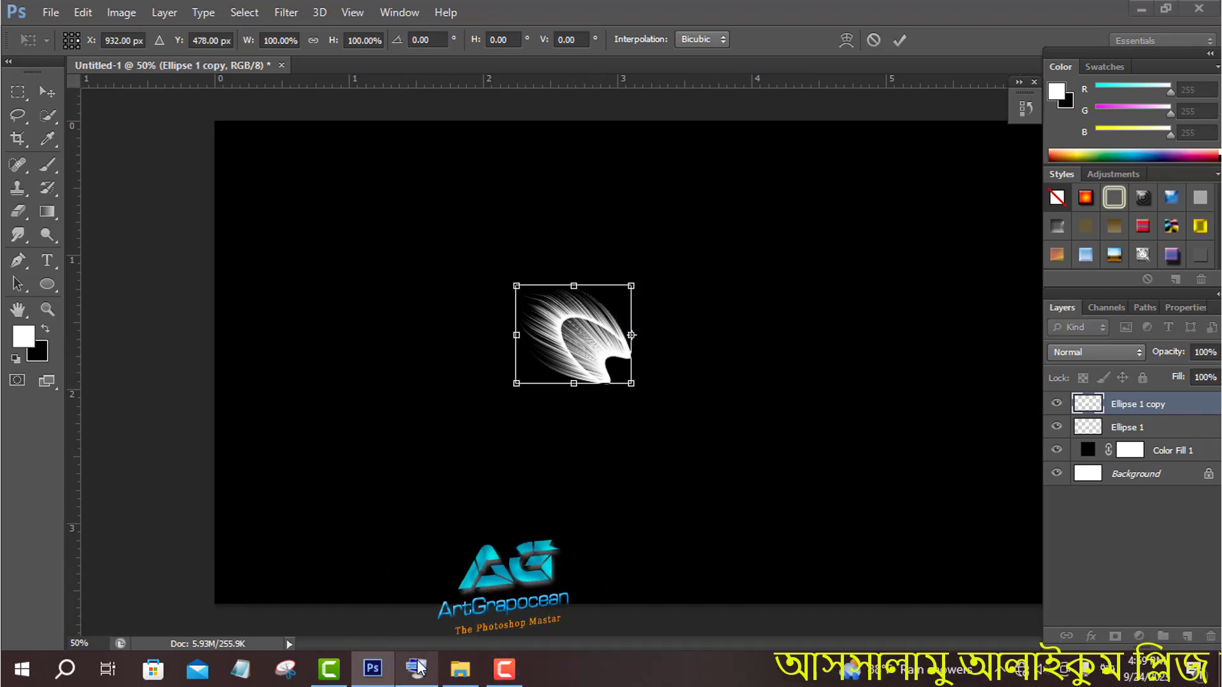
pyautogui.click(431, 40)
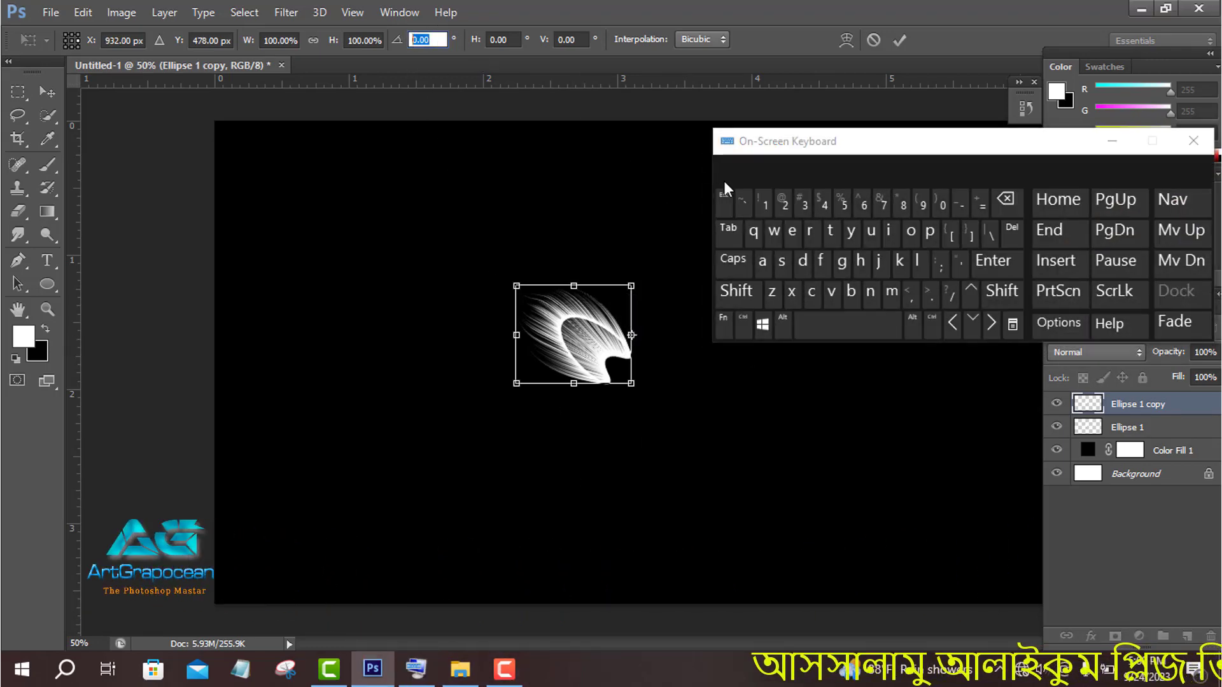
pyautogui.click(804, 203)
pyautogui.click(941, 204)
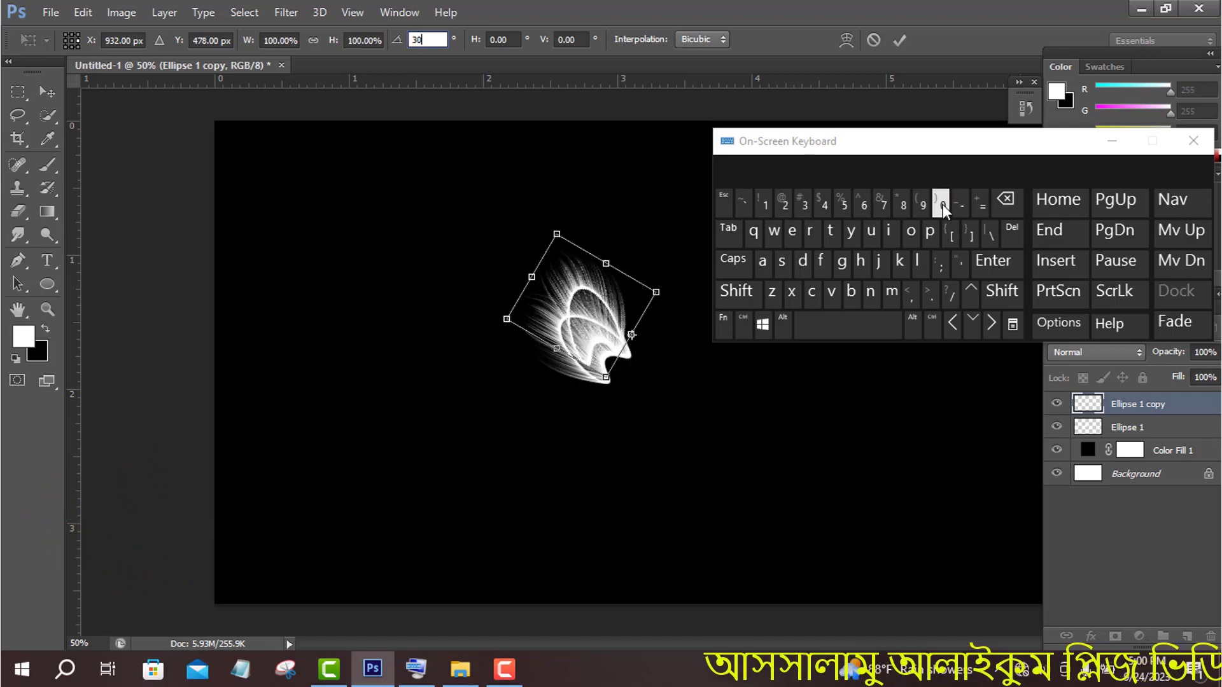
pyautogui.click(1193, 141)
pyautogui.click(899, 40)
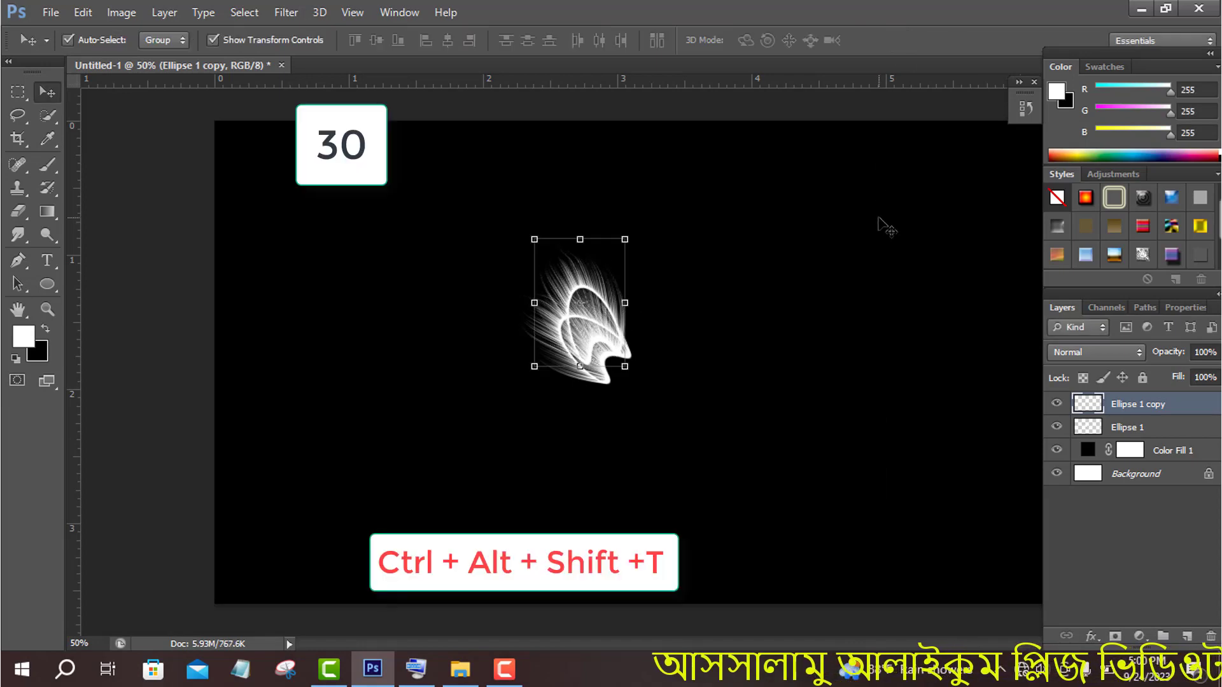
# - Repeat the 30° rotation on further petal copies, up to Ellipse 1 copy 10, to form a round flower head
pyautogui.hotkey('ctrl', 'alt', 'shift', 't')
pyautogui.hotkey('ctrl', 'alt', 'shift', 't')
pyautogui.hotkey('ctrl', 'alt', 'shift', 't')
pyautogui.hotkey('ctrl', 'alt', 'shift', 't')
pyautogui.hotkey('ctrl', 'alt', 'shift', 't')
pyautogui.hotkey('ctrl', 'alt', 'shift', 't')
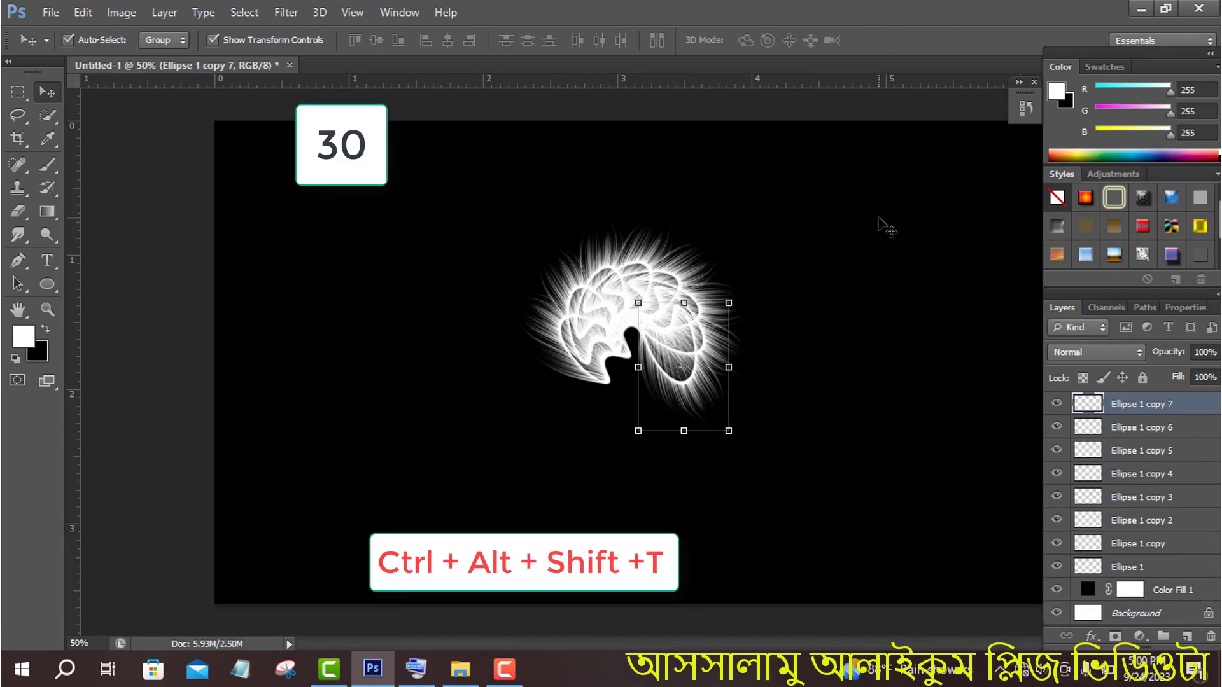
pyautogui.hotkey('ctrl', 'alt', 'shift', 't')
pyautogui.hotkey('ctrl', 'alt', 'shift', 't')
pyautogui.hotkey('ctrl', 'alt', 'shift', 't')
# - Rotate all petal layers together counterclockwise and move the flower head up near the canvas's upper edge
pyautogui.moveTo(762, 198); pyautogui.dragTo(659, 153)
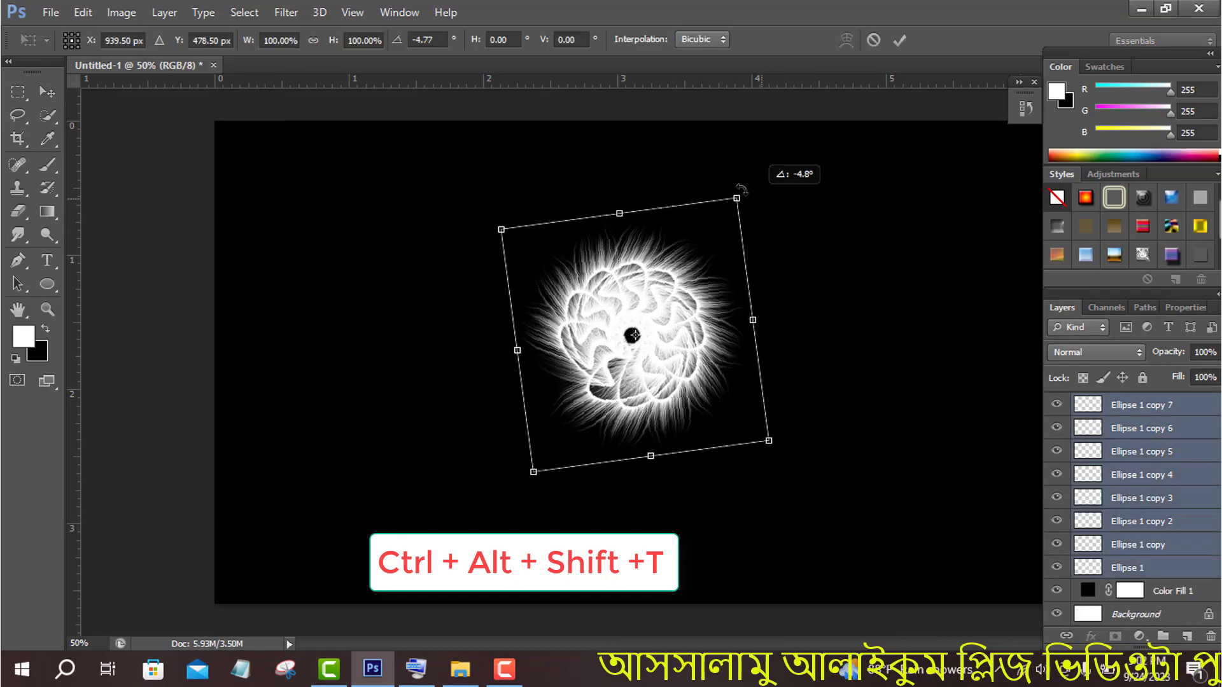
pyautogui.moveTo(679, 318); pyautogui.dragTo(685, 235)
pyautogui.click(899, 40)
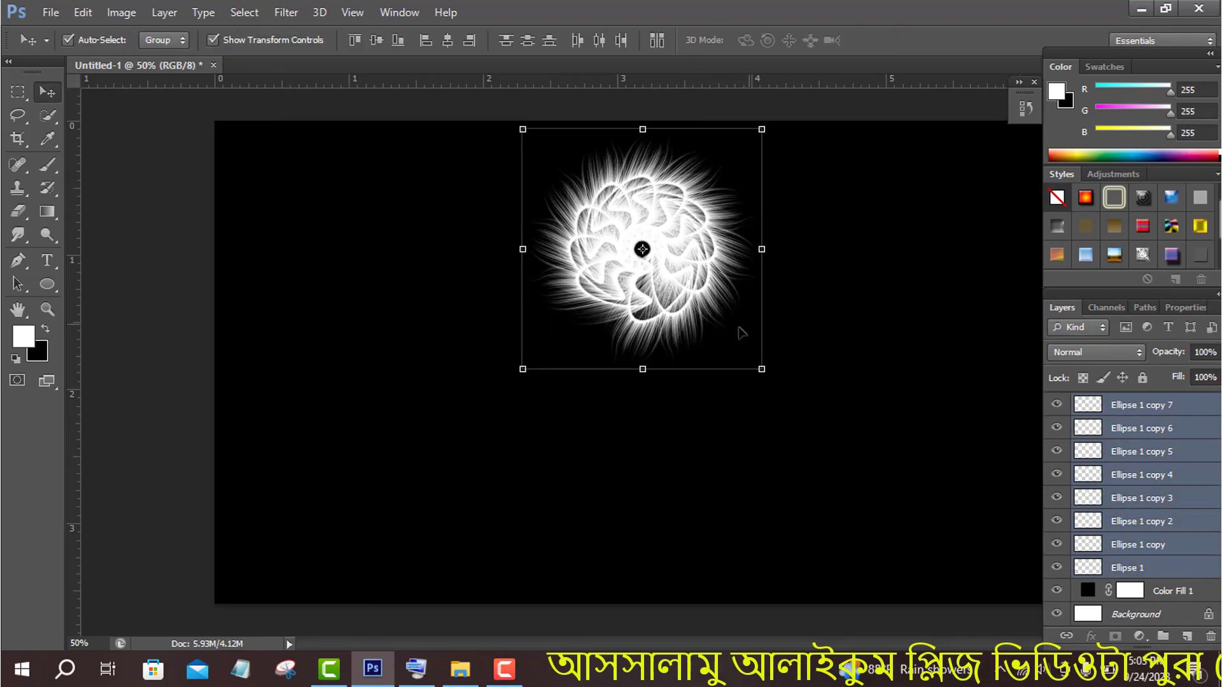
# - Draw a thin, curved, closed stem shape about 194 by 522 px with the Pen tool, running from the flower's centre downward
pyautogui.click(19, 260)
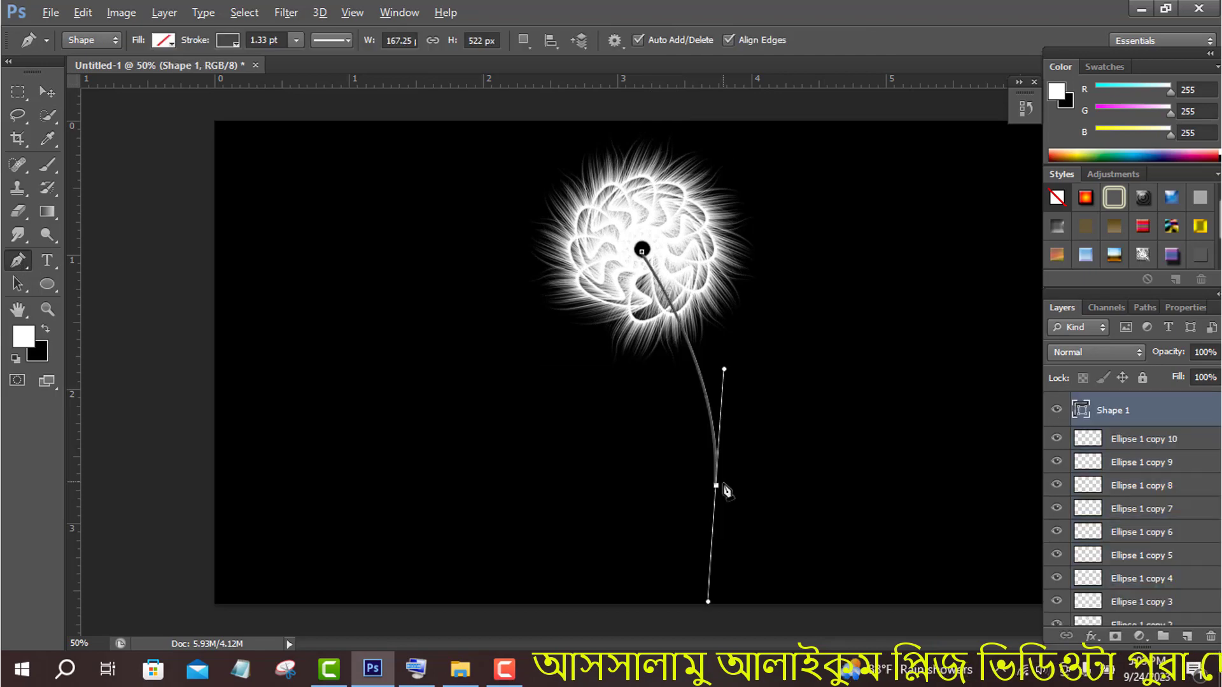
pyautogui.keyDown('alt'); pyautogui.click(716, 486); pyautogui.keyUp('alt')
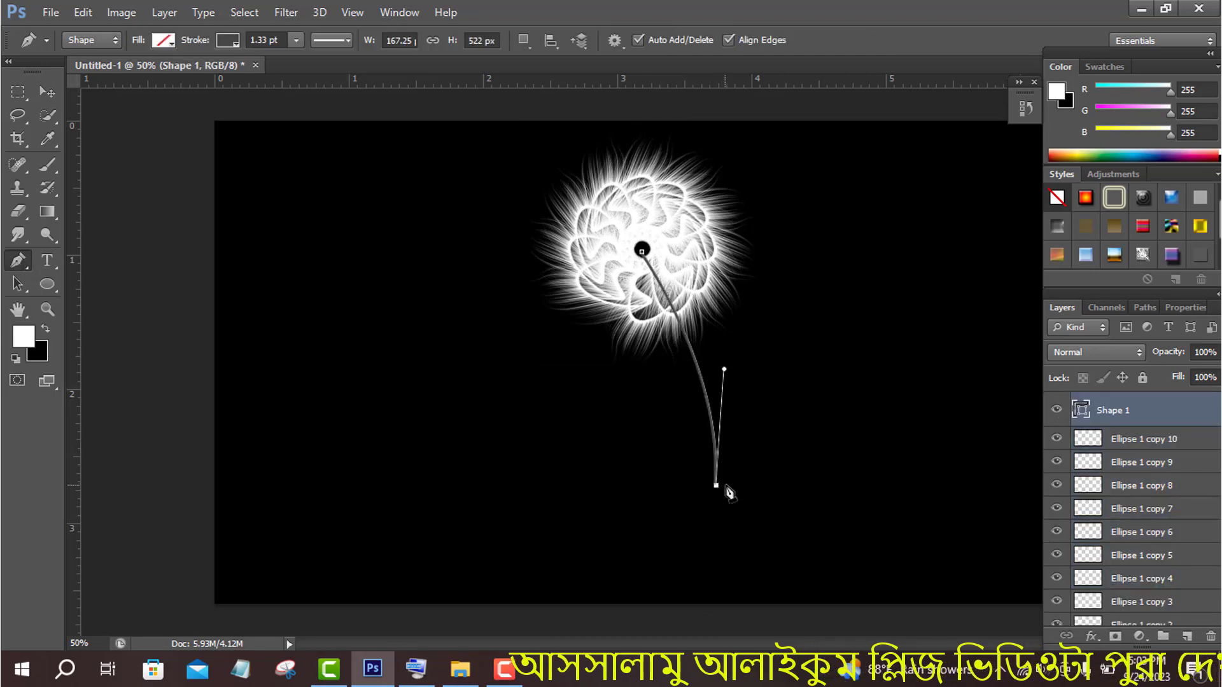
pyautogui.moveTo(641, 251); pyautogui.dragTo(574, 166)
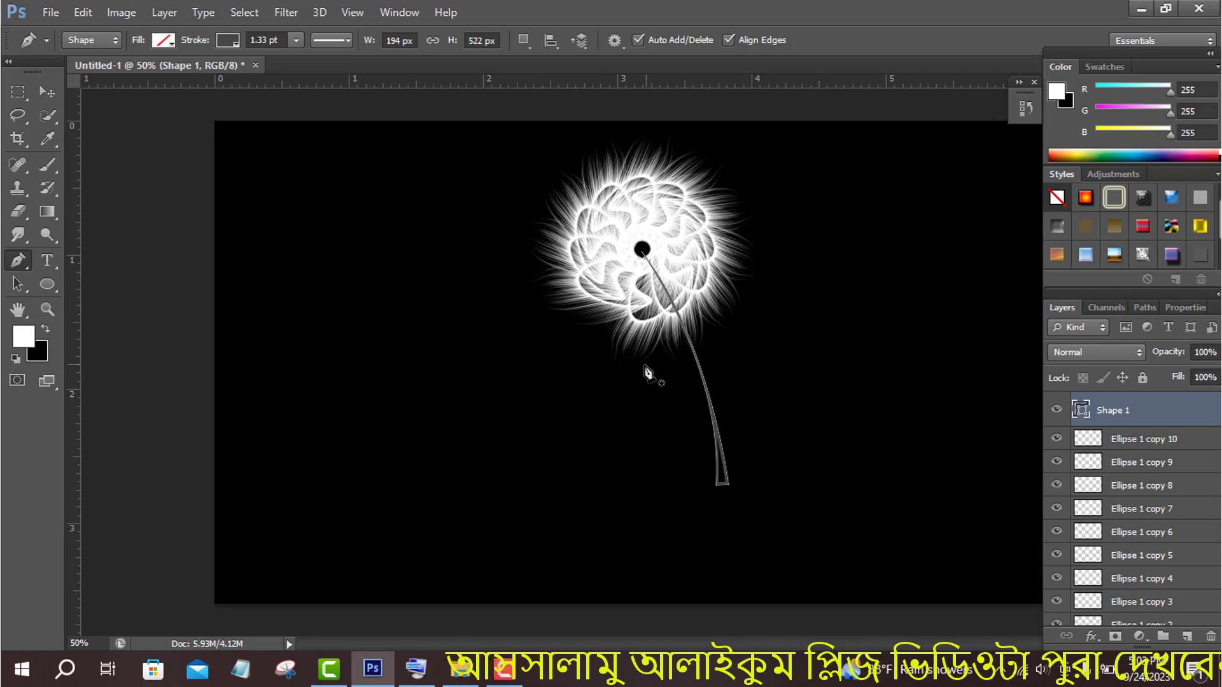
pyautogui.press('v')
# - Paint a soft white dot over the flower's dark centre on a new layer, using a size 50 brush
pyautogui.click(47, 164)
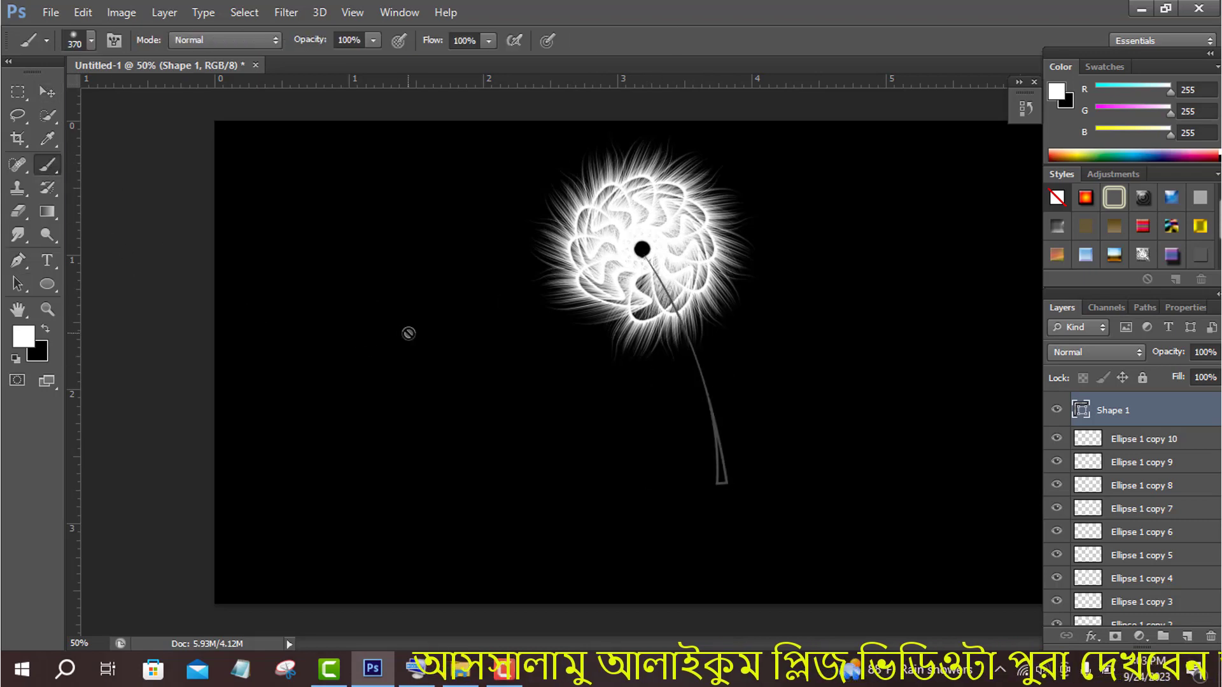
pyautogui.click(1187, 636)
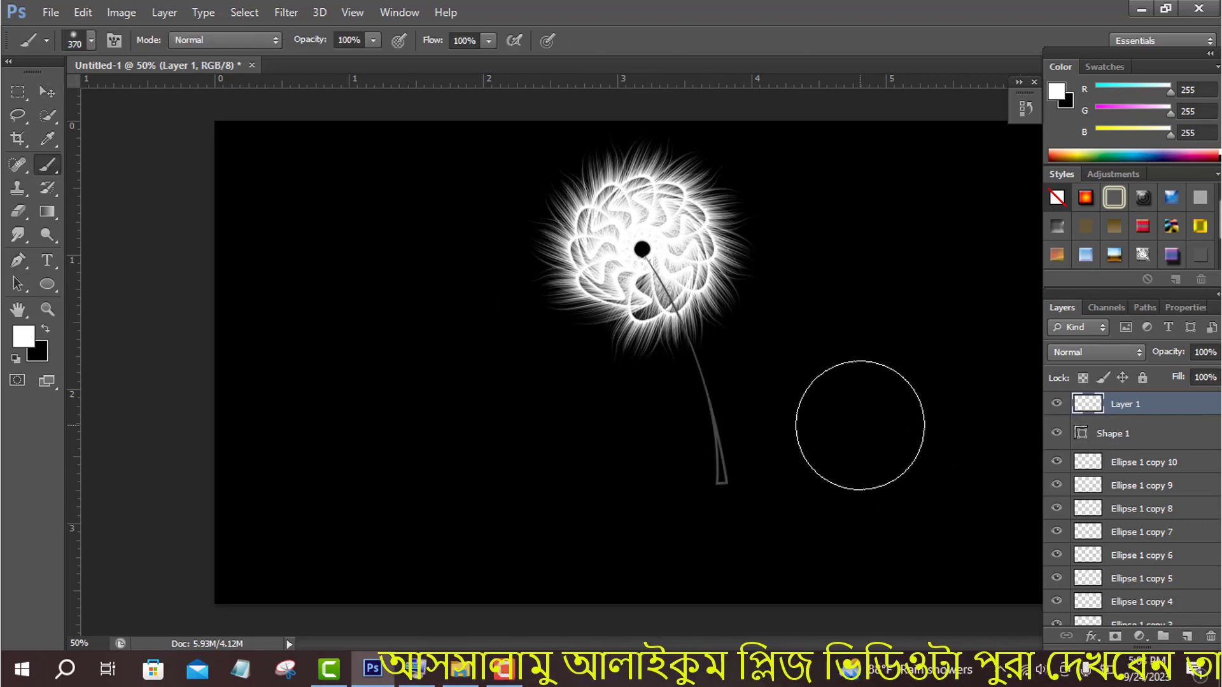
pyautogui.press('[')
pyautogui.press('[')
pyautogui.press('[')
pyautogui.press('[')
pyautogui.press('[')
pyautogui.press('[')
pyautogui.press('[')
pyautogui.press('[')
pyautogui.press('[')
pyautogui.press('[')
pyautogui.press('[')
pyautogui.press('[')
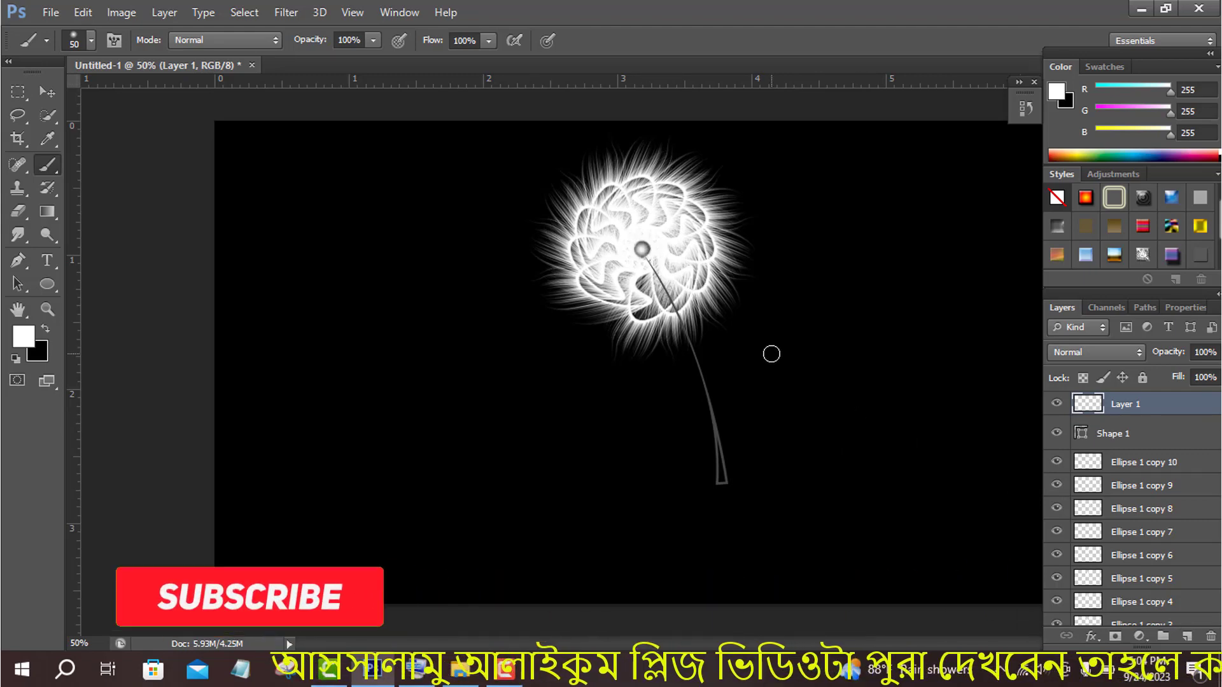
pyautogui.press('v')
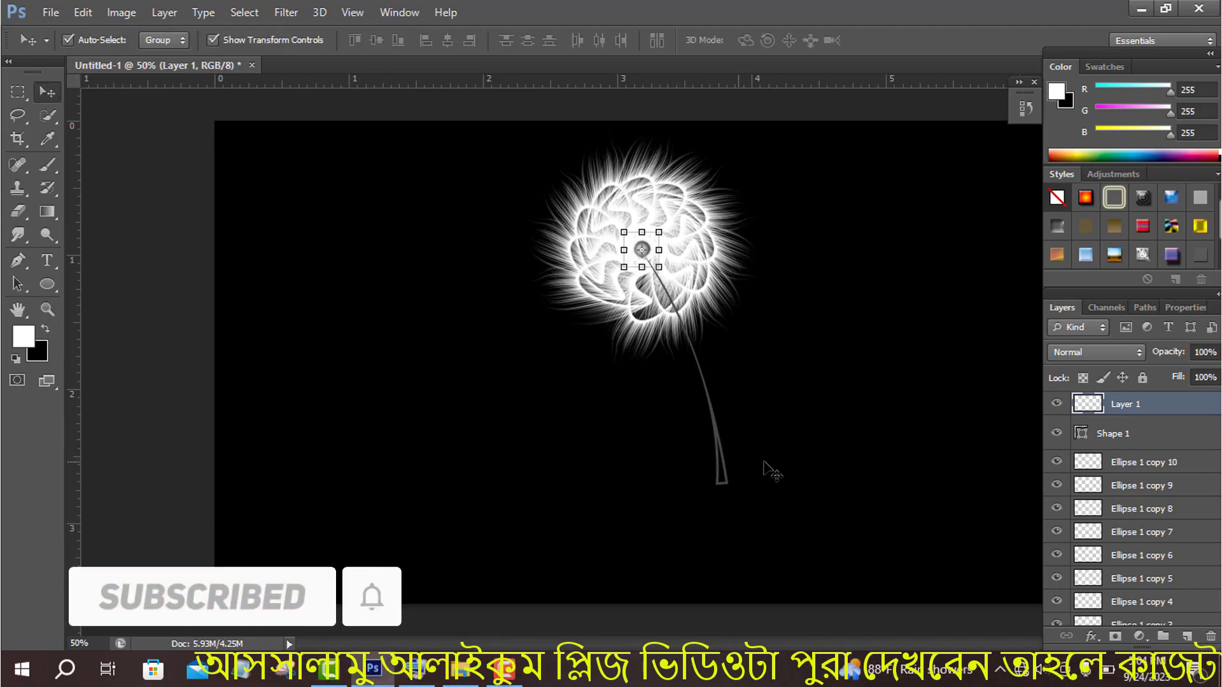
# - Stretch the stem shape downward so it ends near the canvas's lower edge
pyautogui.click(721, 474)
pyautogui.moveTo(686, 486); pyautogui.dragTo(700, 563)
pyautogui.click(899, 40)
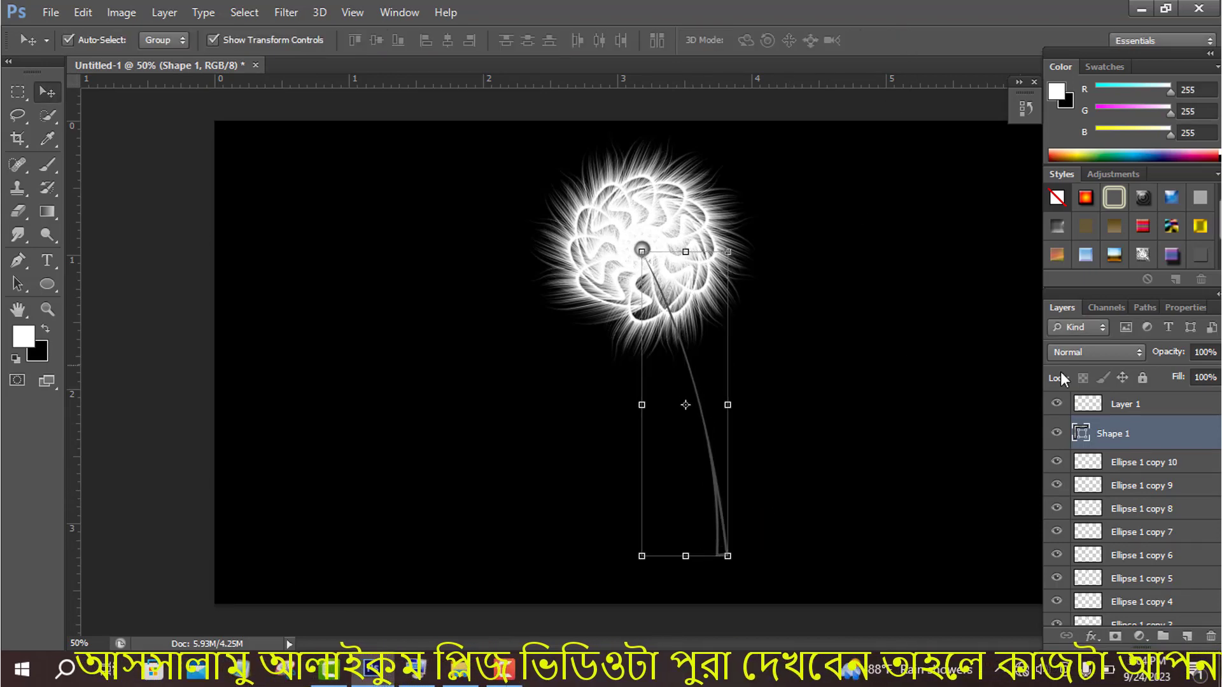
# - Rotate all flower and stem layers together about 14° counterclockwise, shift them toward the canvas's upper left and group them
pyautogui.click(1130, 407)
pyautogui.scroll(-4, 1131, 484)
pyautogui.keyDown('shift'); pyautogui.click(1131, 566); pyautogui.keyUp('shift')
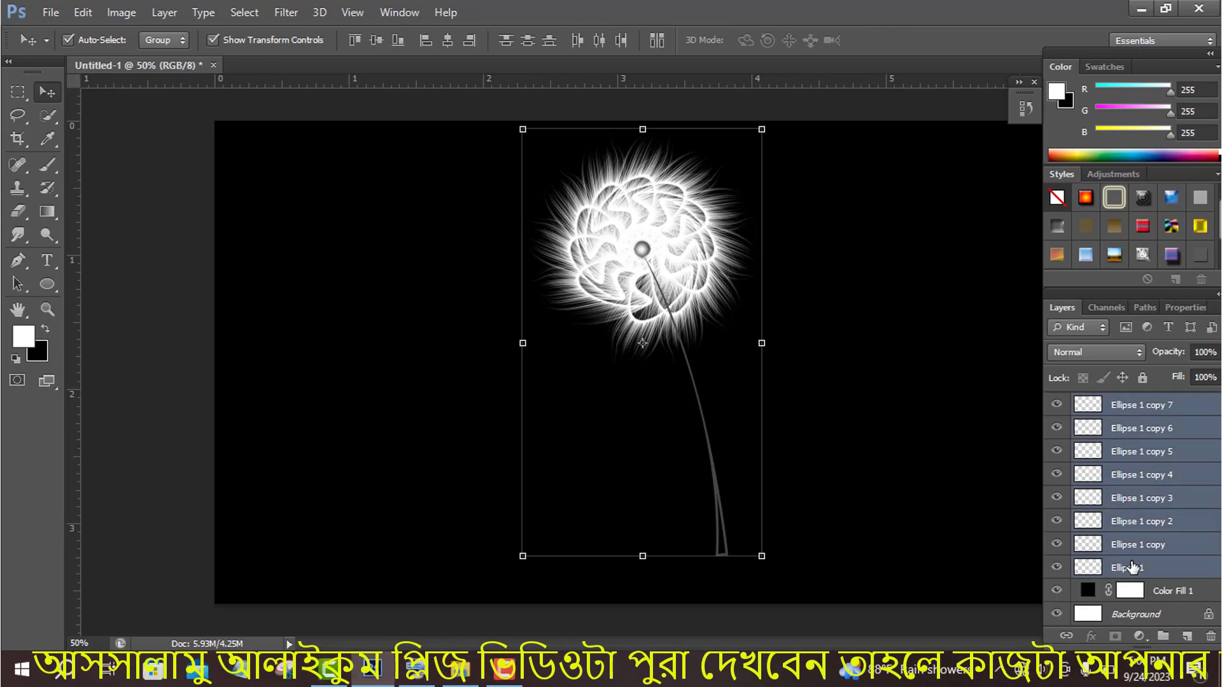
pyautogui.hotkey('ctrl', 't')
pyautogui.moveTo(493, 135); pyautogui.dragTo(475, 191)
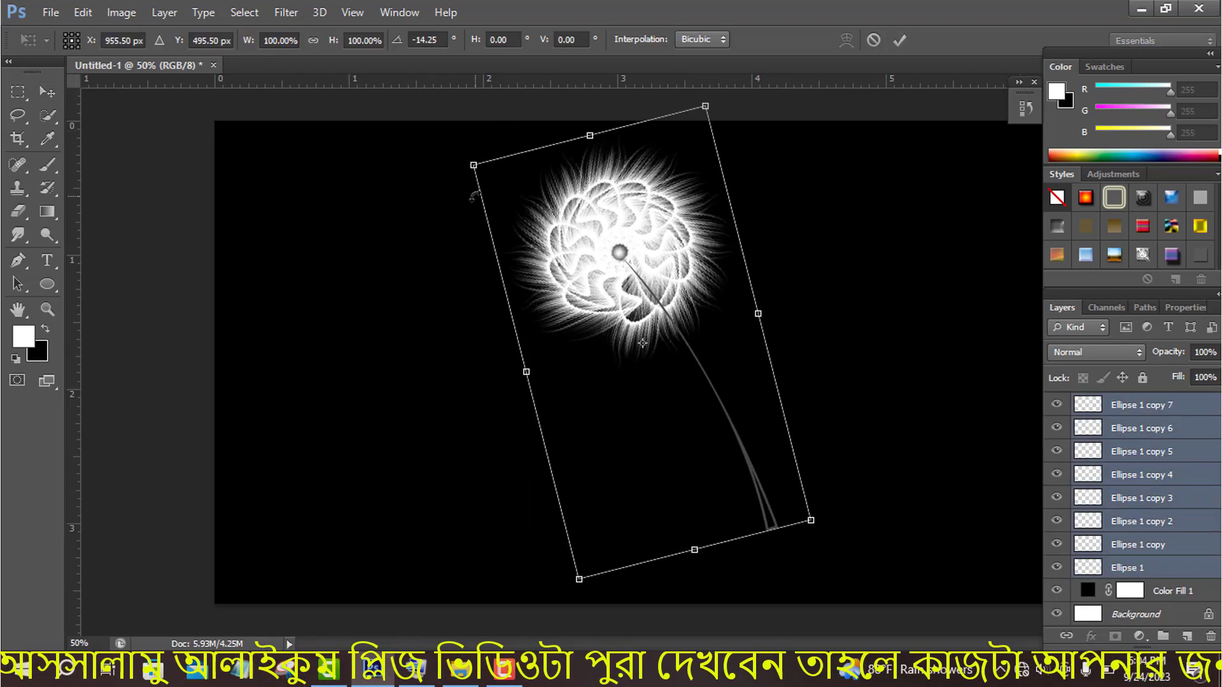
pyautogui.moveTo(671, 273); pyautogui.dragTo(609, 259)
pyautogui.click(899, 40)
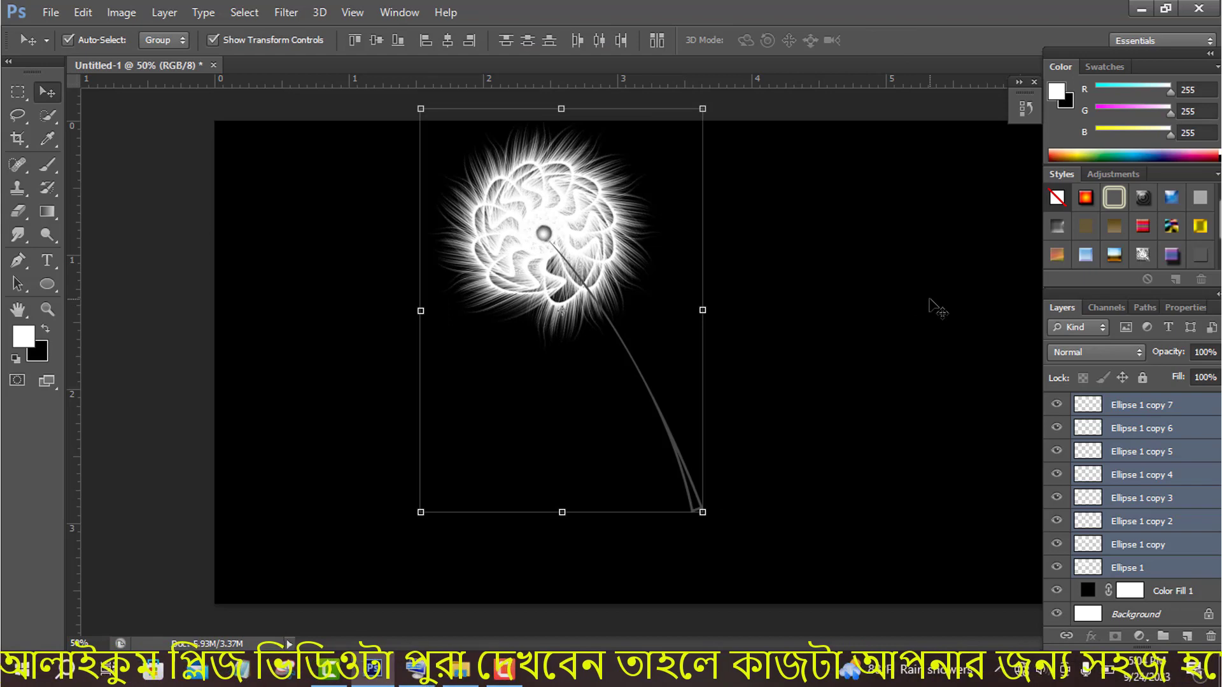
pyautogui.hotkey('ctrl', 'g')
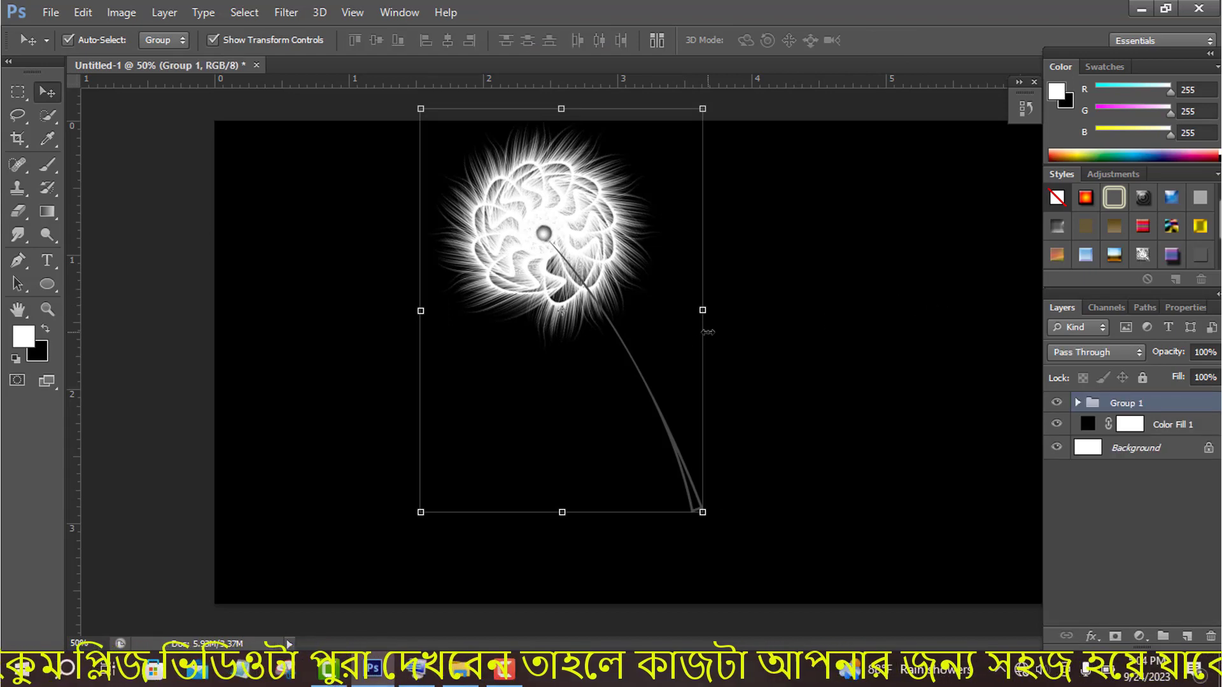
# - Duplicate the flower group, rotate the copy about 32° clockwise, scale it to about 71% and place it right of the original
pyautogui.moveTo(609, 275); pyautogui.dragTo(705, 286)
pyautogui.moveTo(815, 529); pyautogui.dragTo(706, 560)
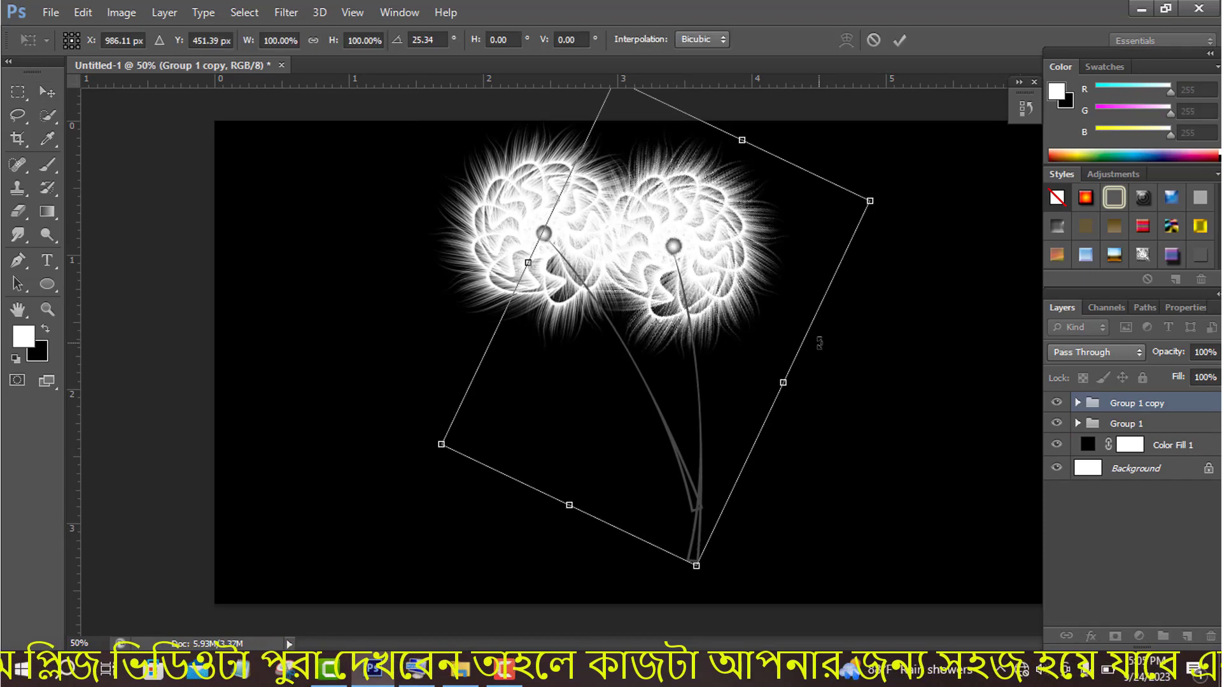
pyautogui.moveTo(872, 204); pyautogui.dragTo(809, 240)
pyautogui.moveTo(709, 305); pyautogui.dragTo(727, 310)
pyautogui.moveTo(822, 210); pyautogui.dragTo(836, 229)
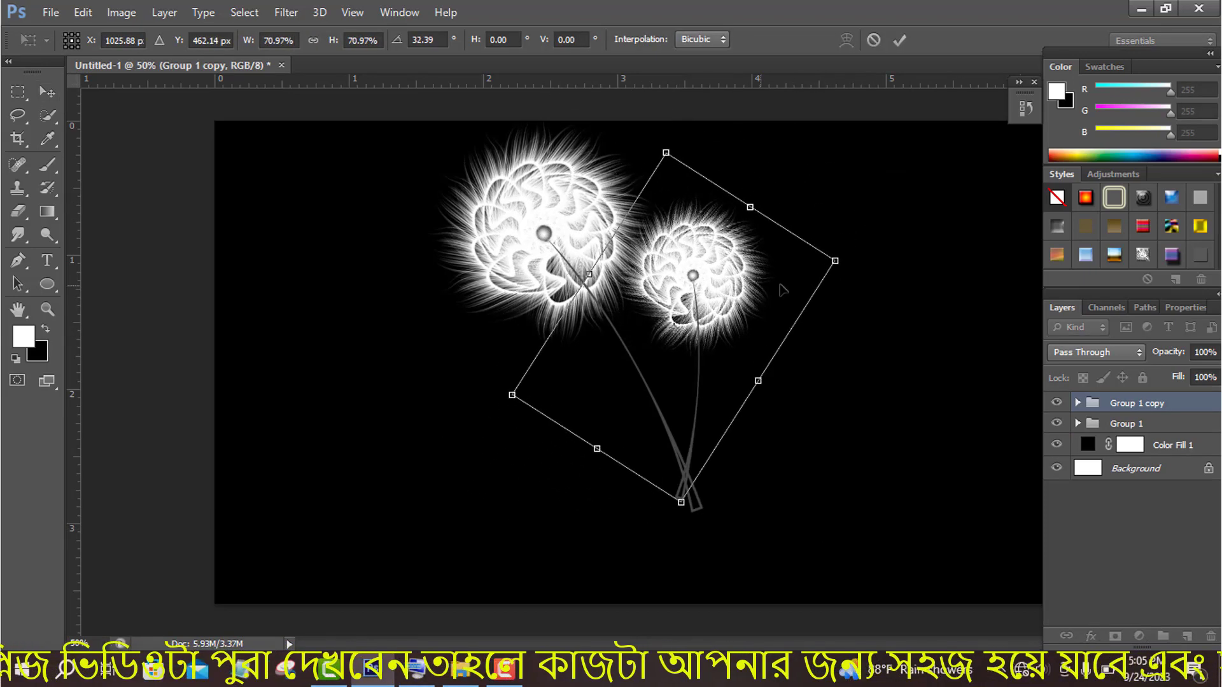
pyautogui.moveTo(750, 284); pyautogui.dragTo(775, 294)
pyautogui.click(899, 41)
# - Duplicate the smaller flower, rotate the copy about 61° counterclockwise and place it at lower left with its stem end at the others
pyautogui.moveTo(737, 330); pyautogui.dragTo(581, 406)
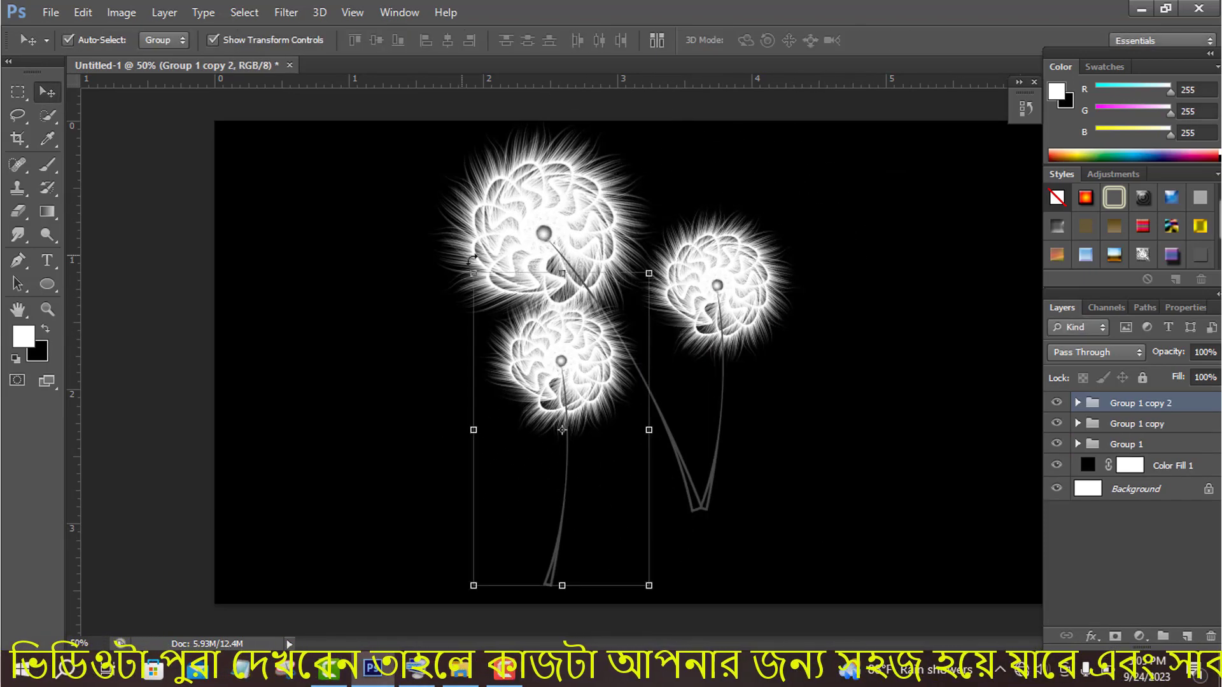
pyautogui.moveTo(469, 272); pyautogui.dragTo(465, 439)
pyautogui.moveTo(439, 270); pyautogui.dragTo(492, 348)
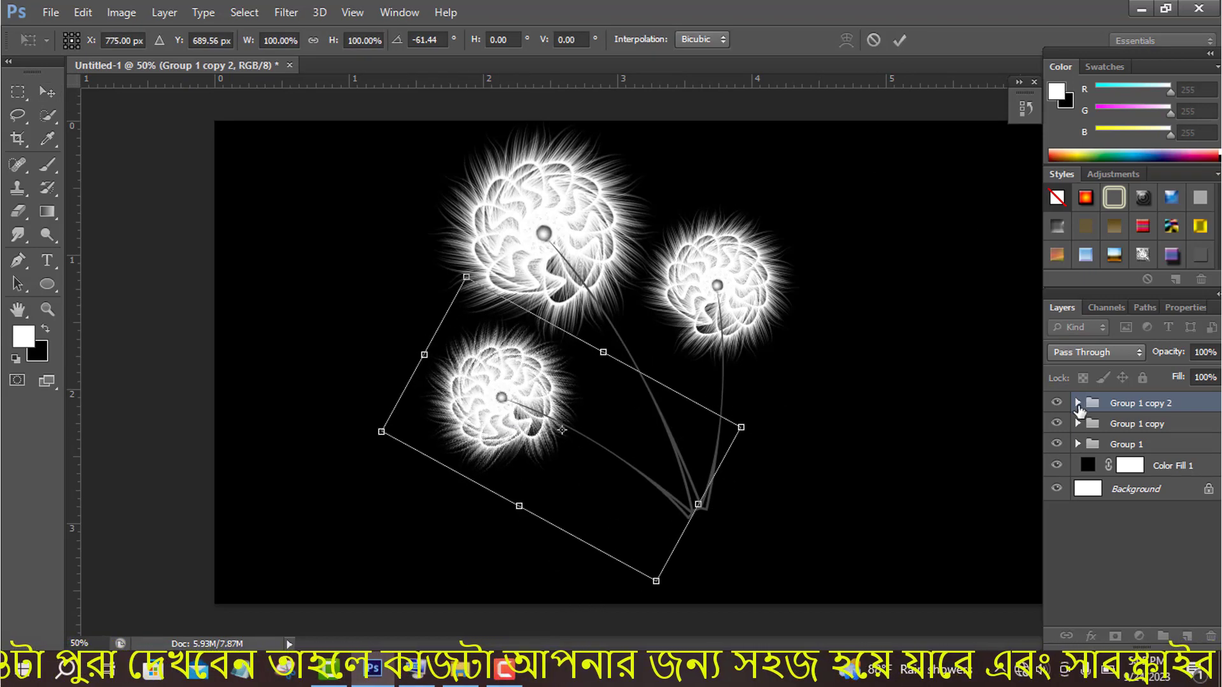
pyautogui.click(899, 41)
# - Rotate only the ellipse petal layers of the lower-left flower group about 34° counterclockwise
pyautogui.click(1077, 403)
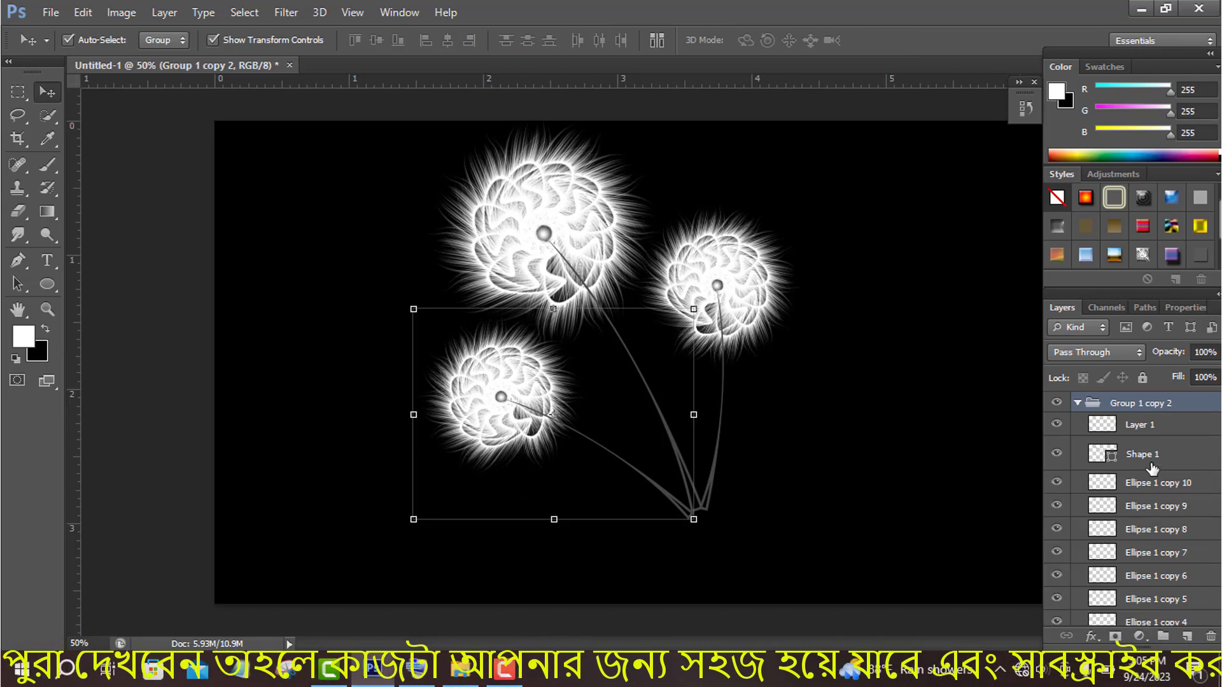
pyautogui.click(1148, 502)
pyautogui.scroll(-3, 1148, 503)
pyautogui.click(1150, 552)
pyautogui.scroll(5, 1158, 521)
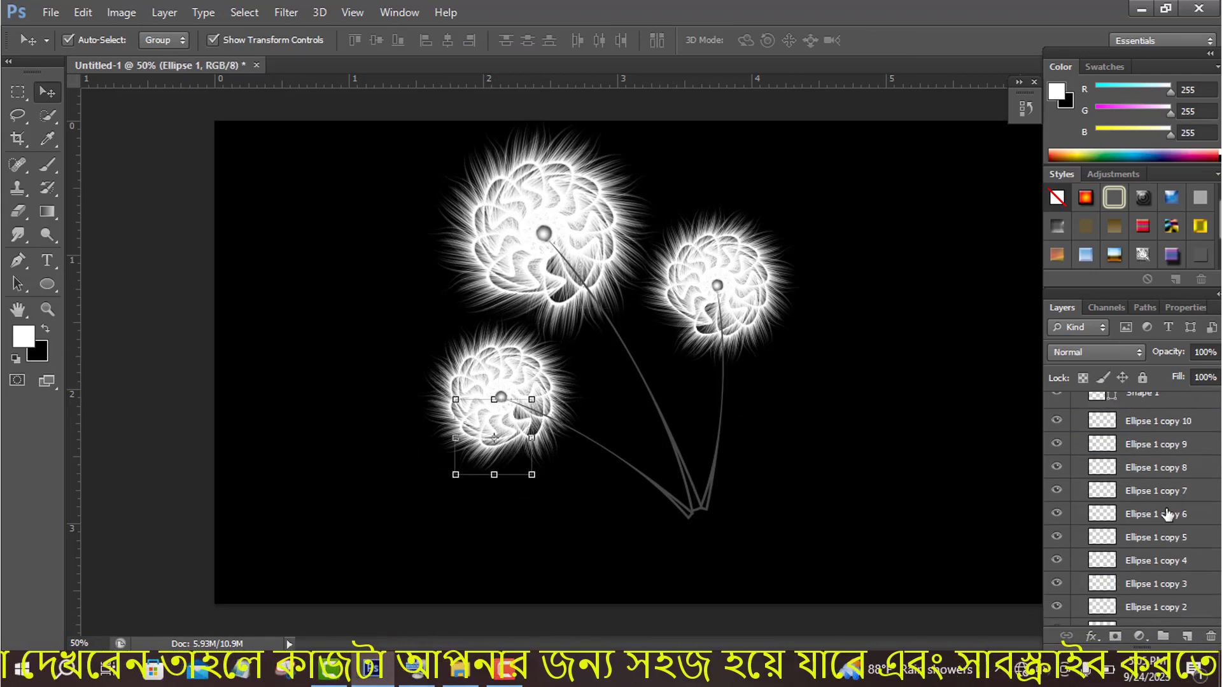
pyautogui.keyDown('shift'); pyautogui.click(1163, 487); pyautogui.keyUp('shift')
pyautogui.moveTo(401, 295); pyautogui.dragTo(363, 366)
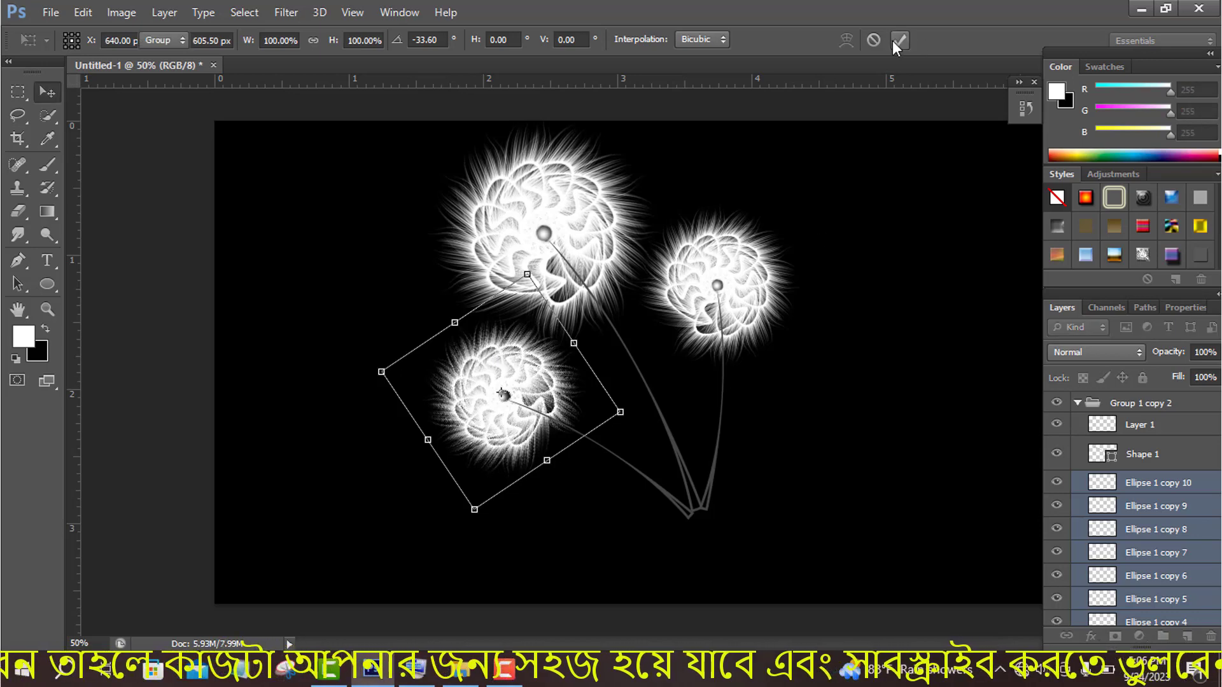
pyautogui.click(899, 40)
pyautogui.click(1077, 403)
# - Duplicate the original large flower group, rotate the copy about 57° clockwise and place it at upper right with the stem ends meeting
pyautogui.click(1139, 444)
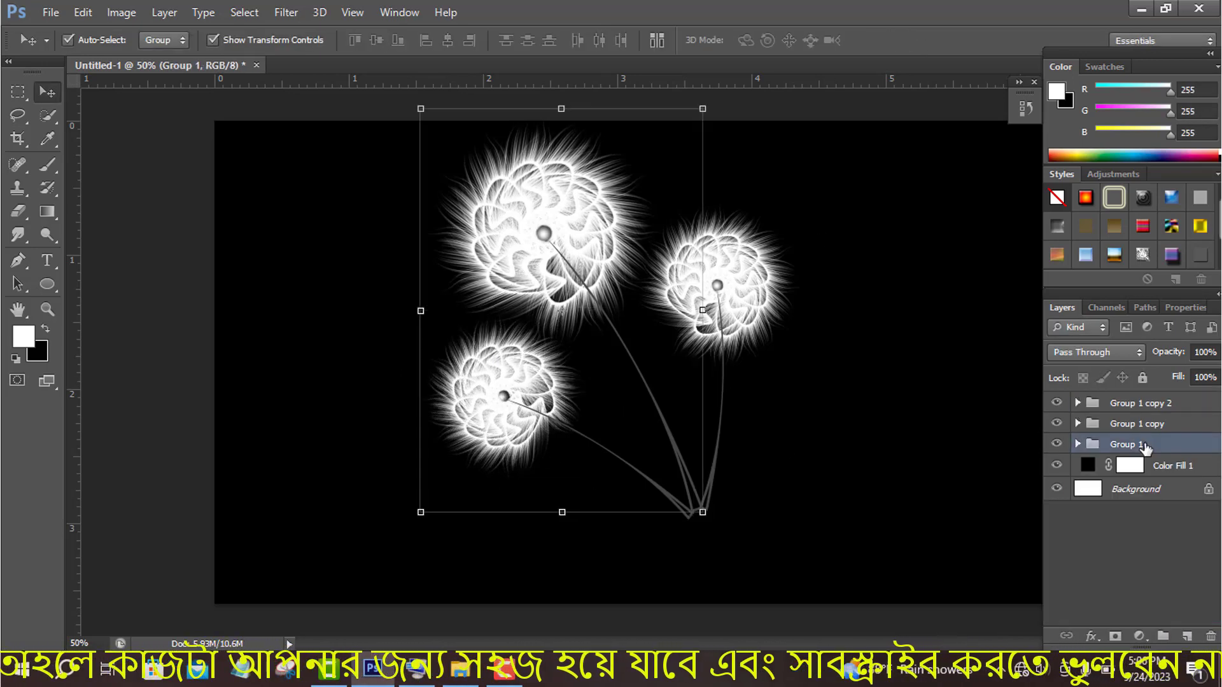
pyautogui.keyDown('alt'); pyautogui.moveTo(633, 380); pyautogui.dragTo(830, 379); pyautogui.keyUp('alt')
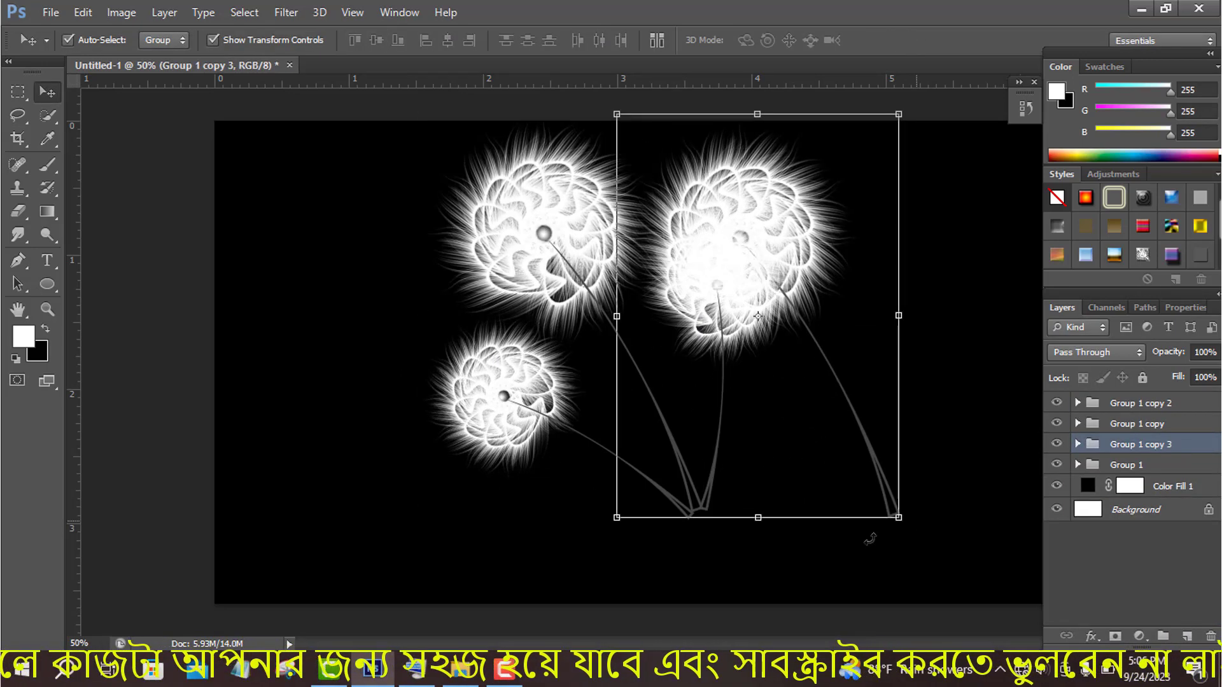
pyautogui.moveTo(867, 537); pyautogui.dragTo(1035, 268)
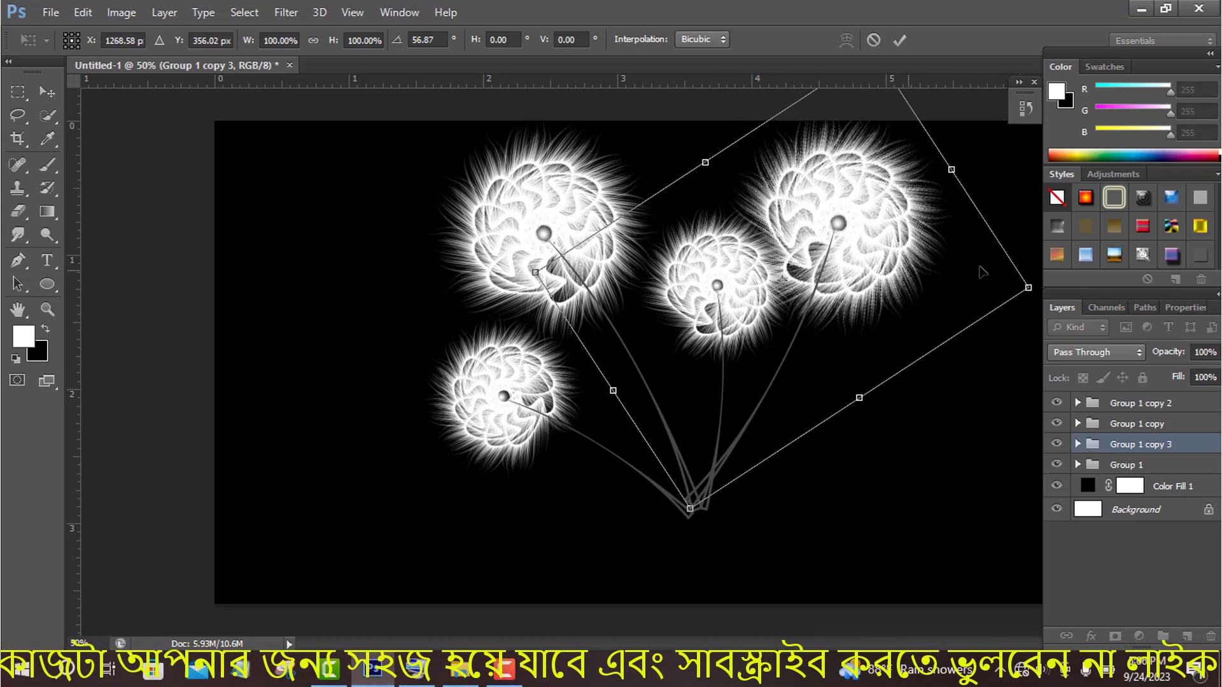
pyautogui.moveTo(871, 262); pyautogui.dragTo(890, 269)
pyautogui.click(907, 43)
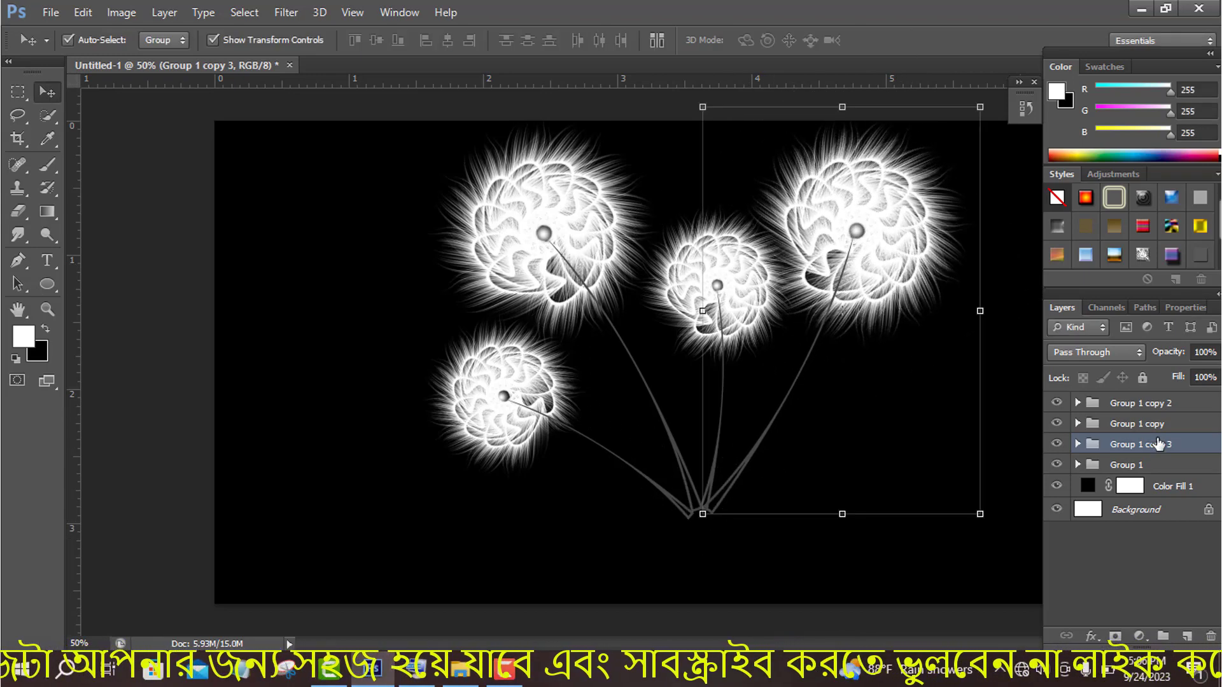
# - Shrink the middle flower, rotate it about 13° counterclockwise and set its stem end where the other stems meet
pyautogui.click(1146, 430)
pyautogui.moveTo(805, 197); pyautogui.dragTo(791, 223)
pyautogui.click(899, 40)
pyautogui.moveTo(633, 208); pyautogui.dragTo(602, 231)
pyautogui.moveTo(736, 407); pyautogui.dragTo(706, 426)
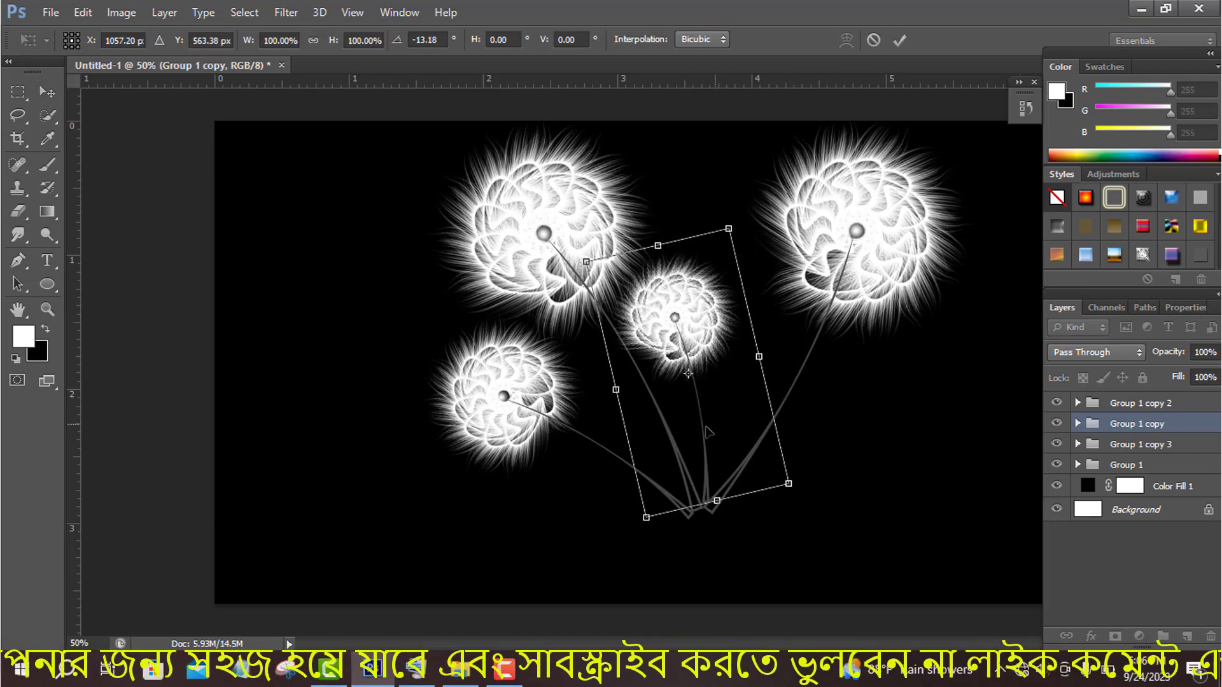
pyautogui.click(900, 41)
# - Rotate the upper-right flower about 8° counterclockwise, shrink it slightly and reposition its stem end at the common base
pyautogui.click(1136, 403)
pyautogui.click(1145, 444)
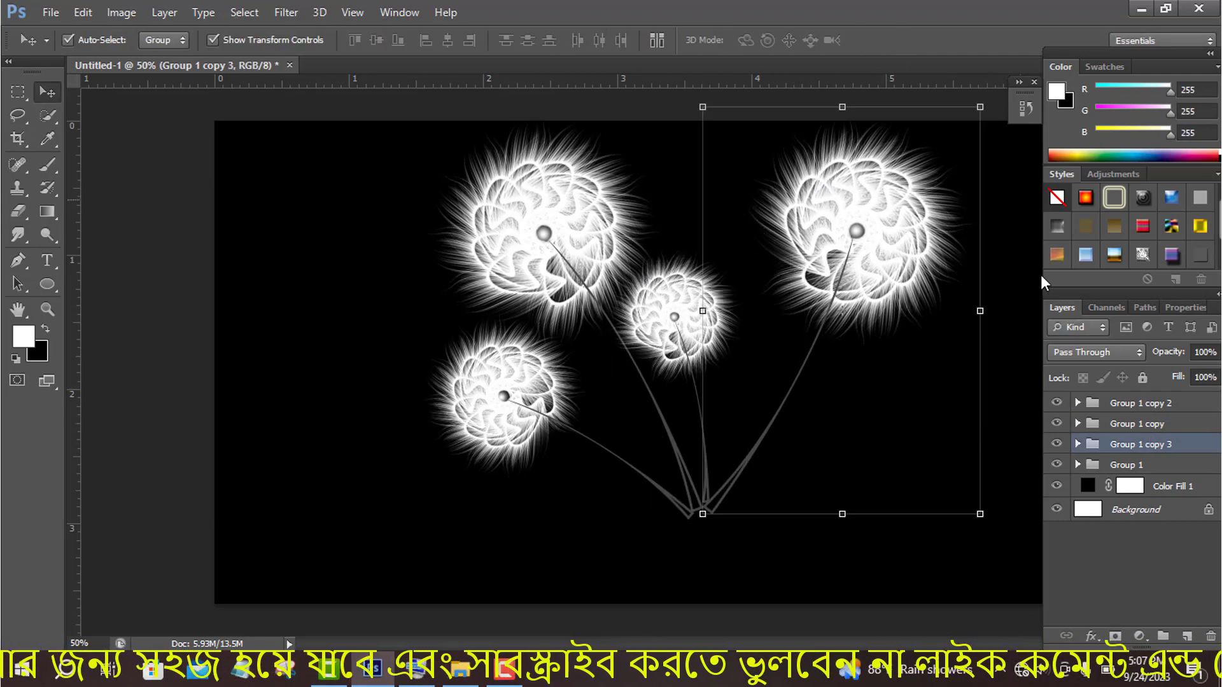
pyautogui.moveTo(687, 106); pyautogui.dragTo(671, 142)
pyautogui.moveTo(832, 378); pyautogui.dragTo(800, 355)
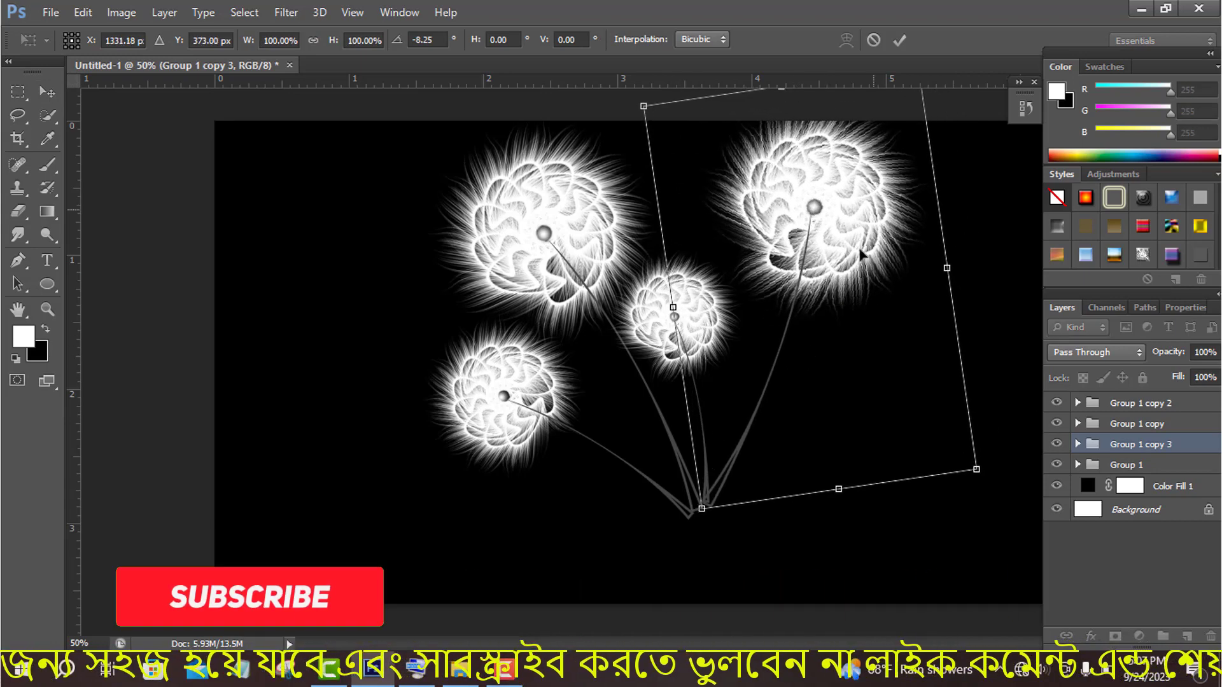
pyautogui.moveTo(643, 109); pyautogui.dragTo(654, 121)
pyautogui.click(900, 42)
pyautogui.click(779, 409)
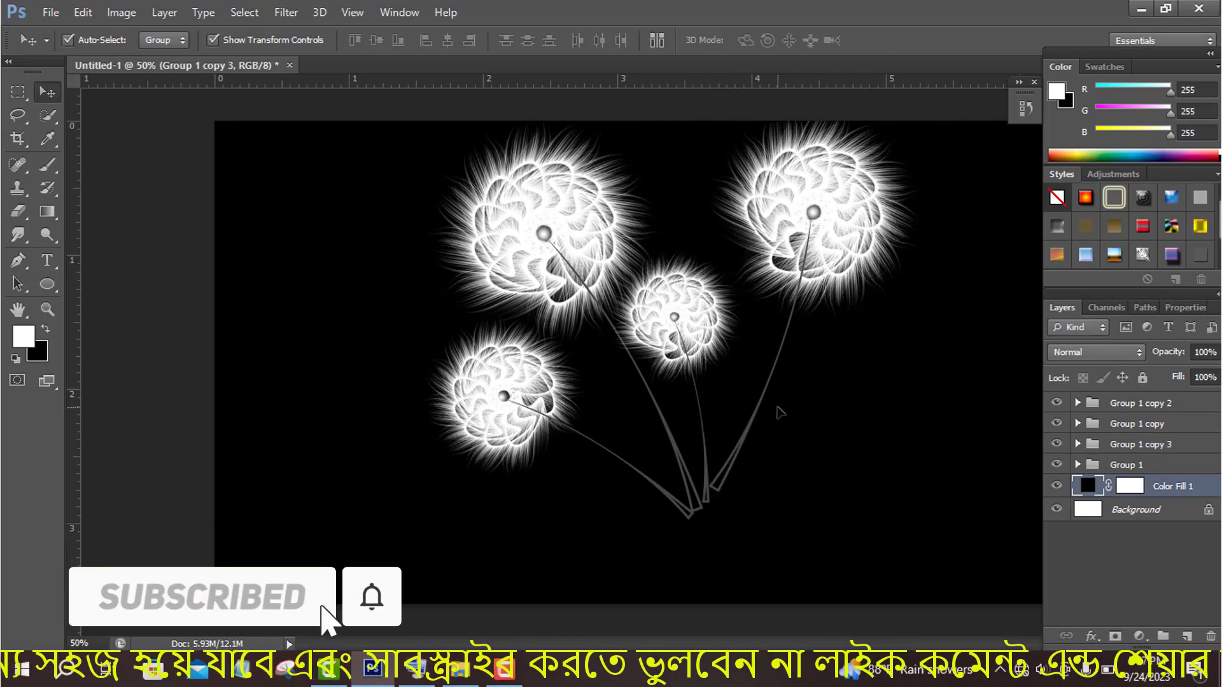
pyautogui.click(805, 233)
pyautogui.moveTo(815, 299); pyautogui.dragTo(805, 317)
pyautogui.click(900, 42)
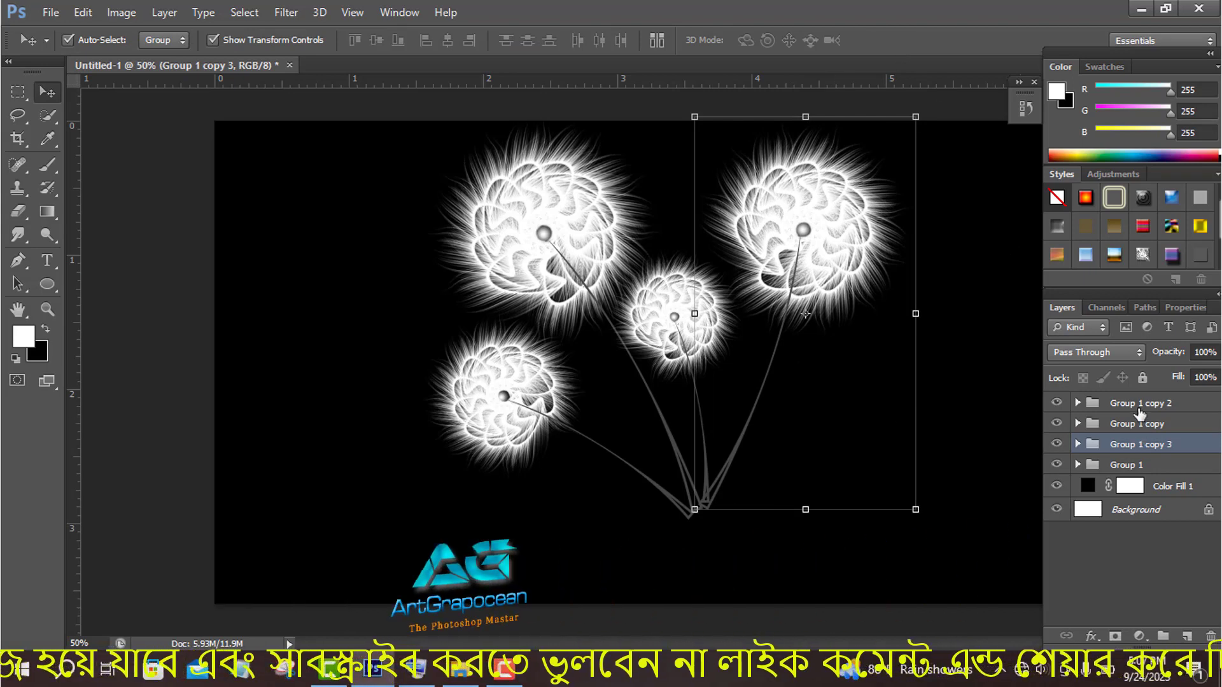
# - Duplicate the upper-right flower, shrink and rotate the copy clockwise, and place it at lower right with its stem at the common base
pyautogui.keyDown('alt'); pyautogui.moveTo(791, 407); pyautogui.dragTo(813, 398); pyautogui.keyUp('alt')
pyautogui.keyDown('alt'); pyautogui.keyDown('shift'); pyautogui.moveTo(947, 127); pyautogui.dragTo(901, 228); pyautogui.keyUp('shift'); pyautogui.keyUp('alt')
pyautogui.moveTo(853, 291); pyautogui.dragTo(840, 421)
pyautogui.click(899, 40)
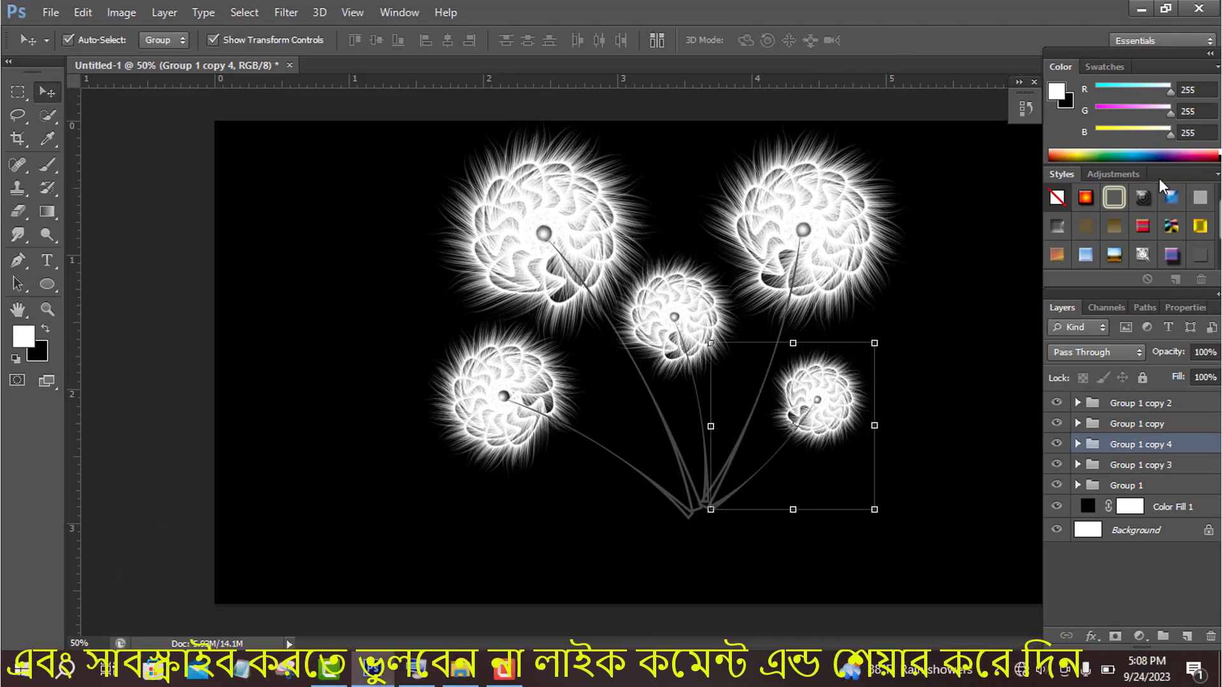
# - Shrink the upper-right flower a little more, rotate it about 2° clockwise and realign its stem end with the other stems
pyautogui.click(1155, 425)
pyautogui.click(1159, 407)
pyautogui.click(1156, 468)
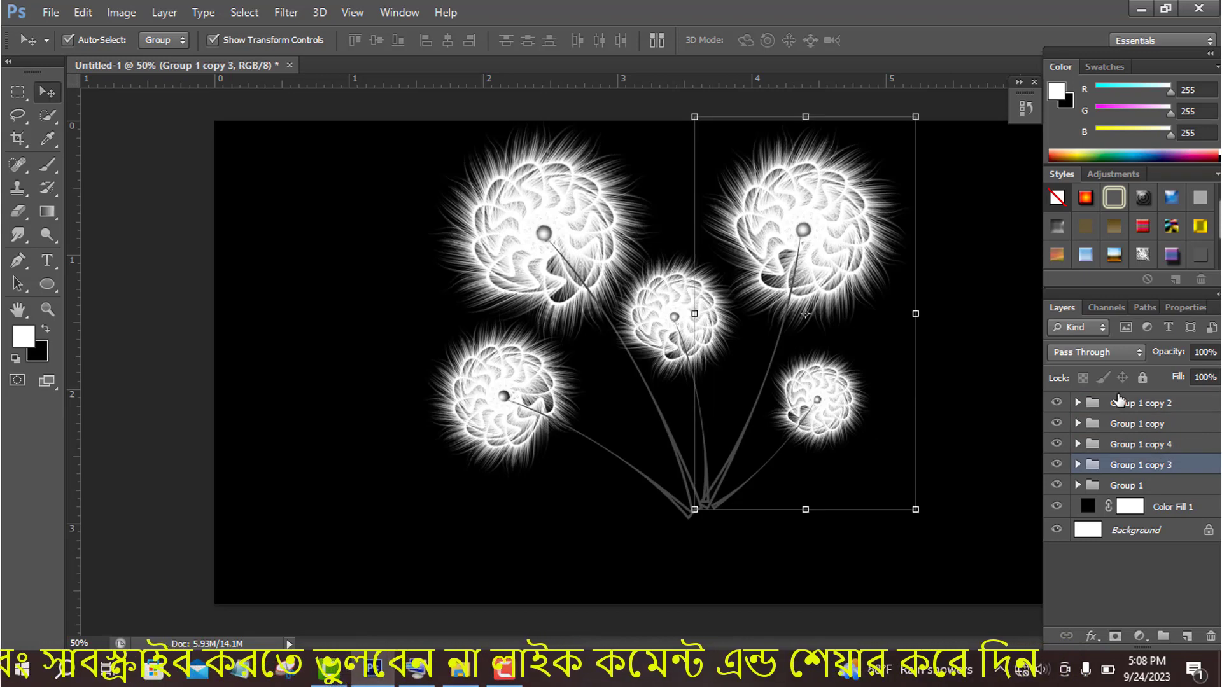
pyautogui.keyDown('alt'); pyautogui.keyDown('shift'); pyautogui.moveTo(916, 117); pyautogui.dragTo(901, 140); pyautogui.keyUp('shift'); pyautogui.keyUp('alt')
pyautogui.click(901, 40)
pyautogui.moveTo(731, 467); pyautogui.dragTo(723, 488)
pyautogui.moveTo(916, 153); pyautogui.dragTo(933, 166)
pyautogui.moveTo(727, 449); pyautogui.dragTo(743, 458)
pyautogui.moveTo(723, 150); pyautogui.dragTo(710, 155)
pyautogui.moveTo(767, 441); pyautogui.dragTo(756, 438)
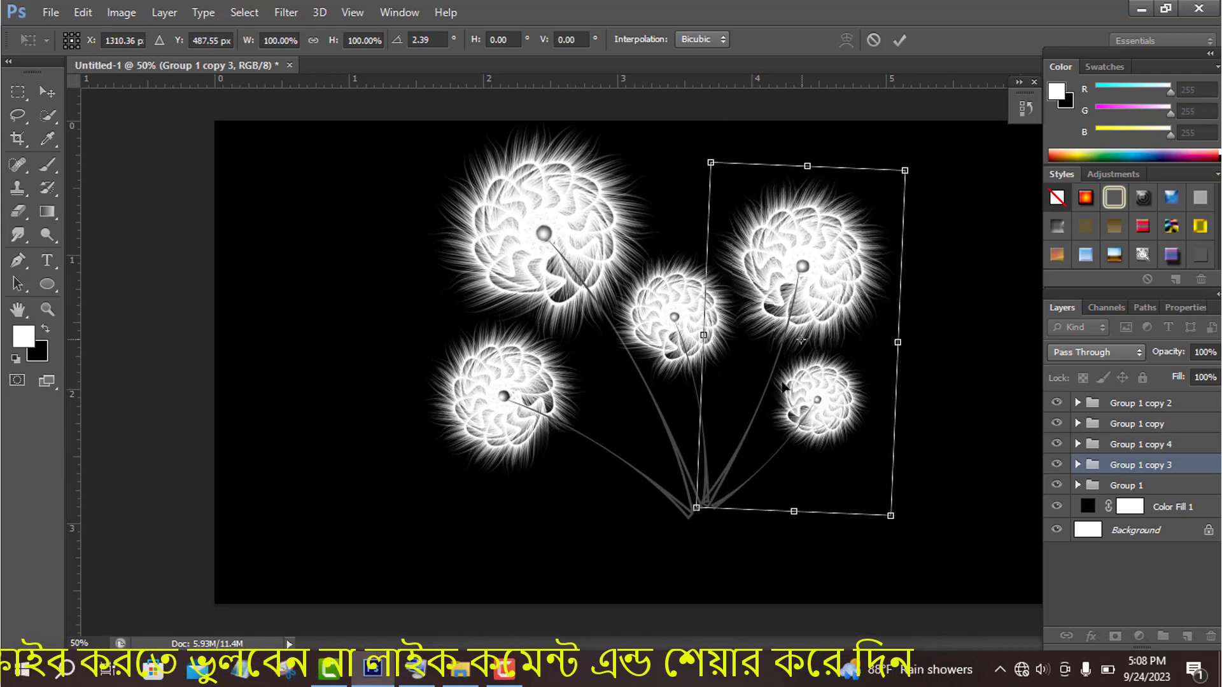
pyautogui.click(899, 40)
# - Draw a flat, unfilled ellipse about 286 by 52 px around the stem ends
pyautogui.rightClick(47, 283)
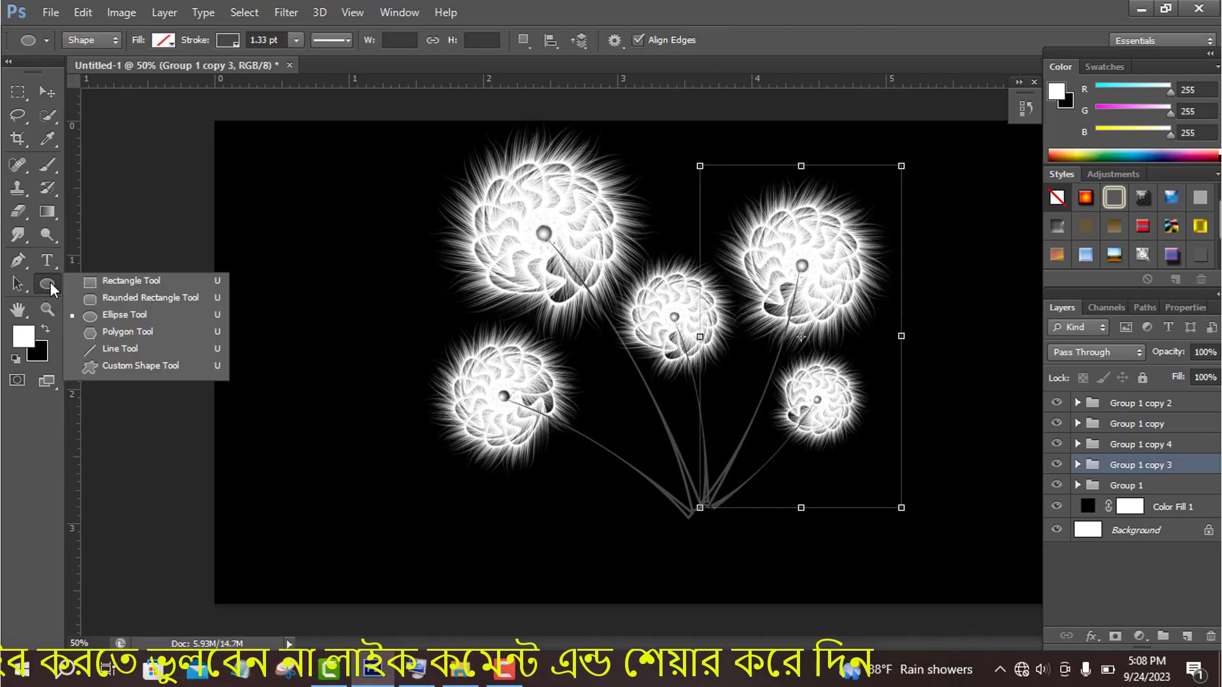
pyautogui.click(95, 320)
pyautogui.moveTo(664, 484); pyautogui.dragTo(727, 514)
pyautogui.press('v')
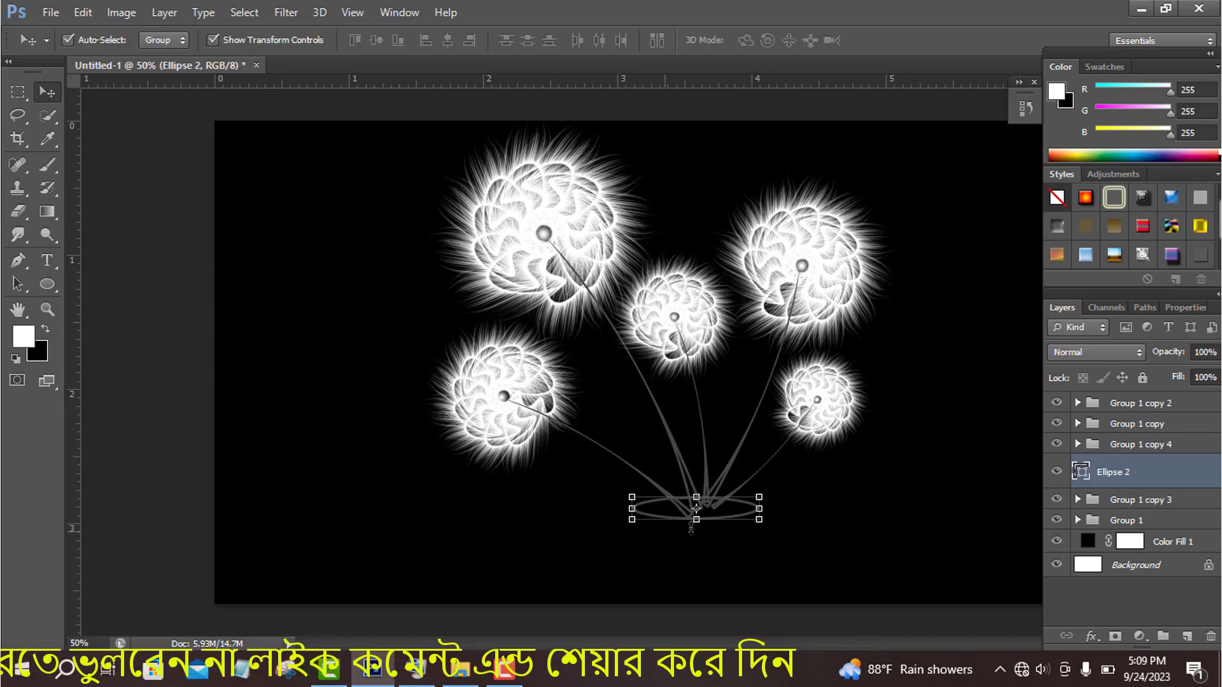
pyautogui.rightClick(48, 284)
pyautogui.click(96, 296)
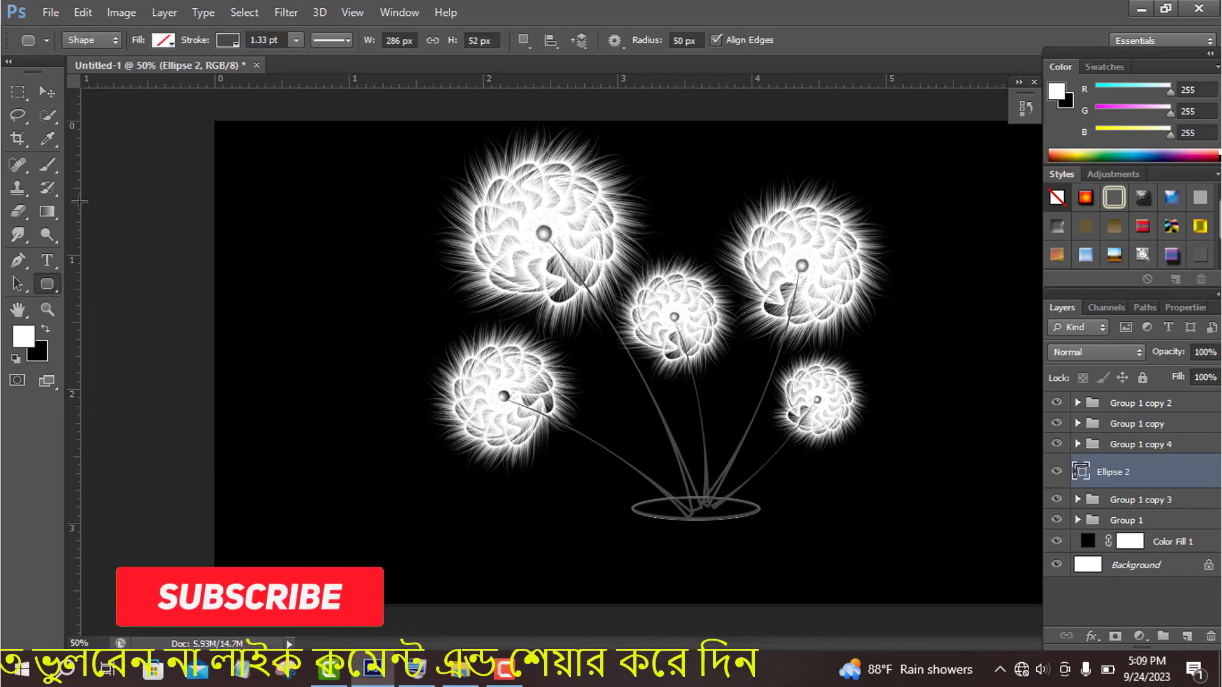
# - Paint a soft white glow below the ellipse on a new layer, using a size 360 brush
pyautogui.press('b')
pyautogui.hotkey('ctrl', 'shift', 'alt', 'n')
pyautogui.click(92, 42)
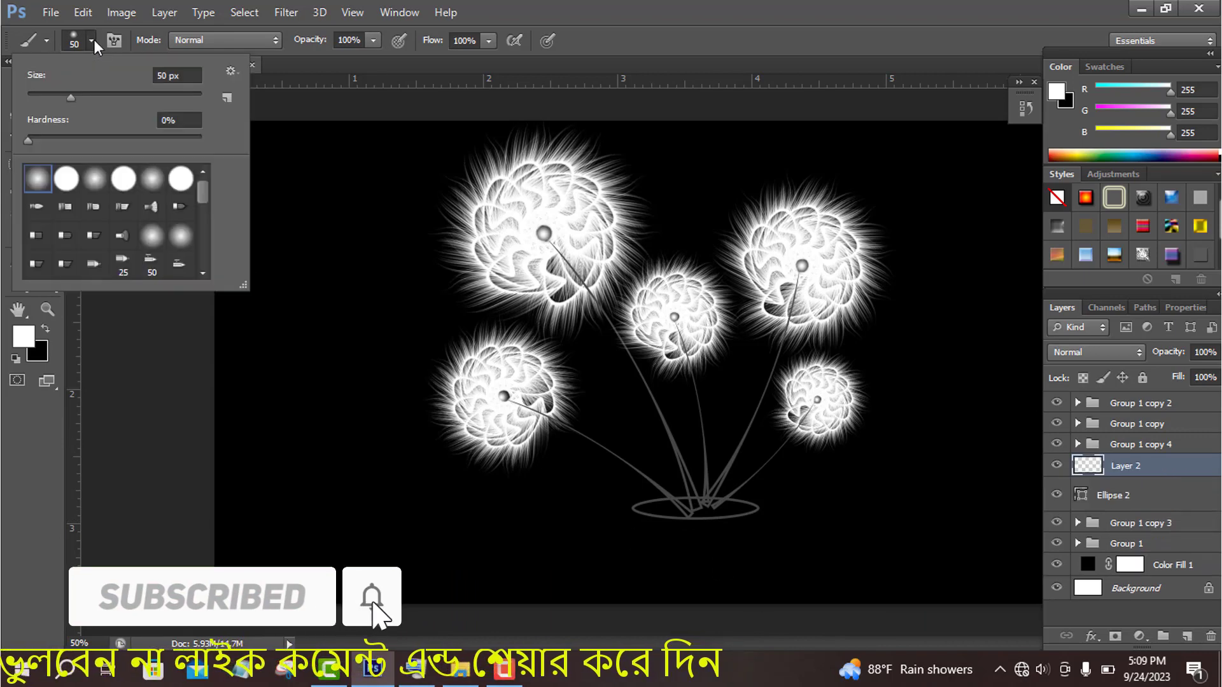
pyautogui.click(172, 96)
pyautogui.press('Return')
pyautogui.click(697, 561)
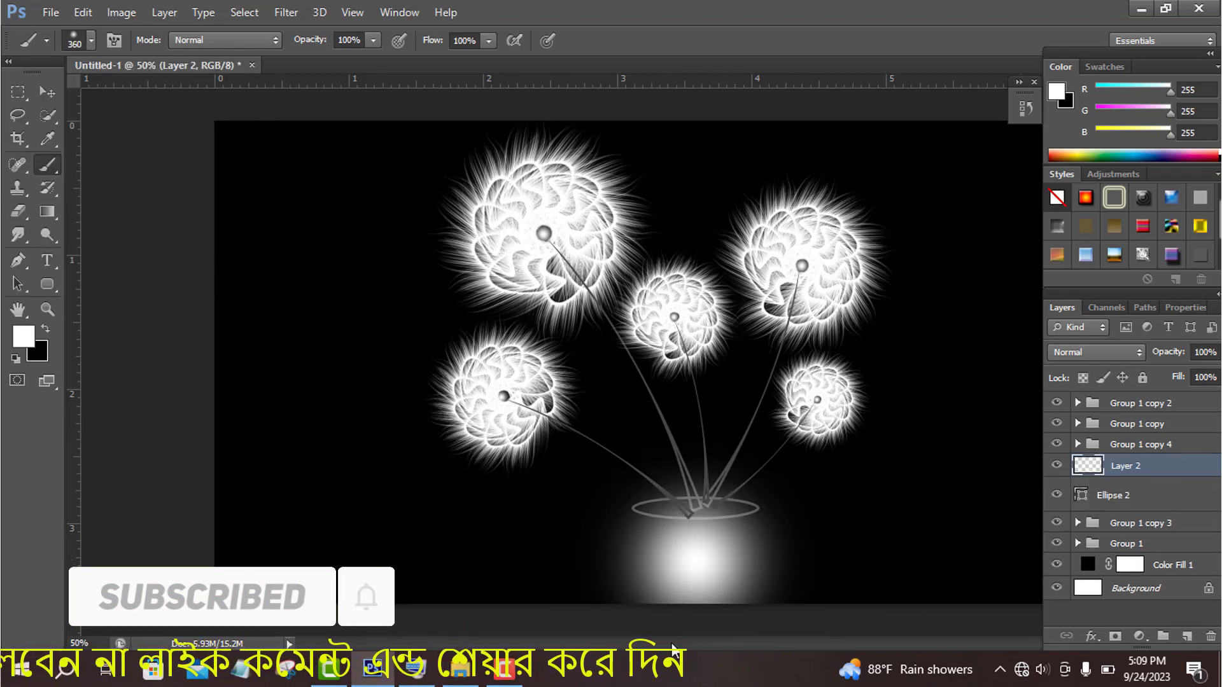
# - Add a drop shadow to the ellipse with distance 97, spread 100, size 250, noise 100 and a double-peaked contour
pyautogui.doubleClick(1165, 501)
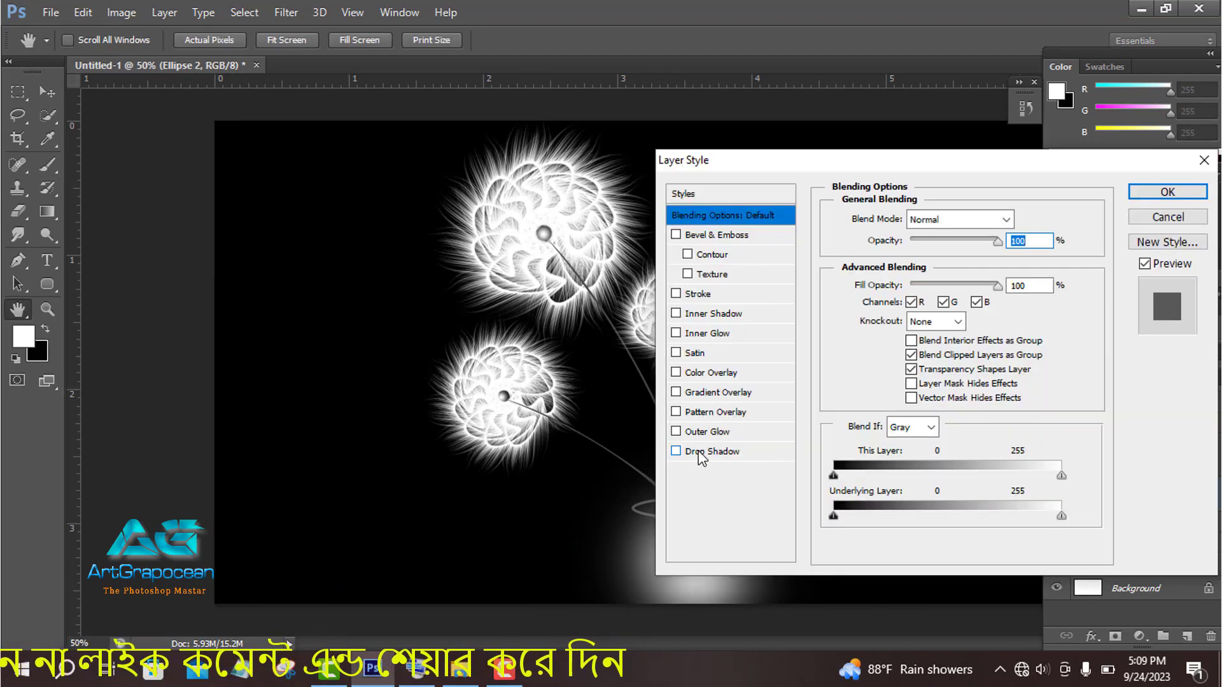
pyautogui.click(700, 452)
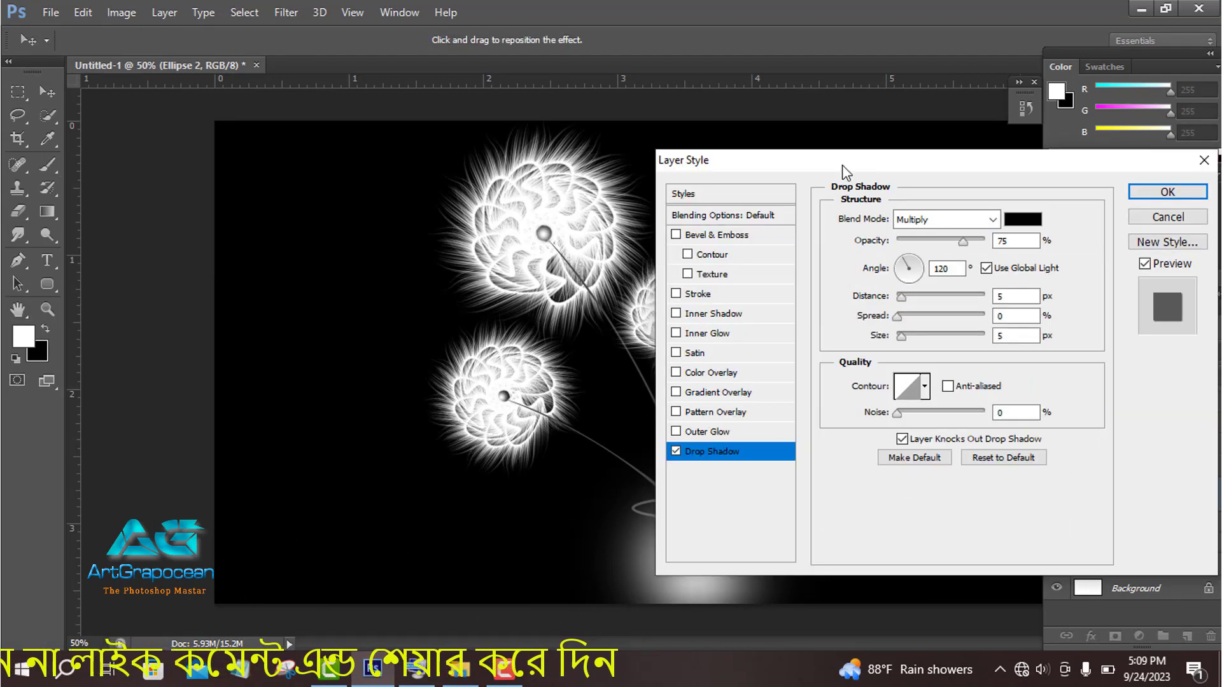
pyautogui.moveTo(732, 160); pyautogui.dragTo(891, 157)
pyautogui.click(1083, 384)
pyautogui.moveTo(1141, 163); pyautogui.dragTo(1174, 189)
pyautogui.moveTo(1092, 341); pyautogui.dragTo(1171, 354)
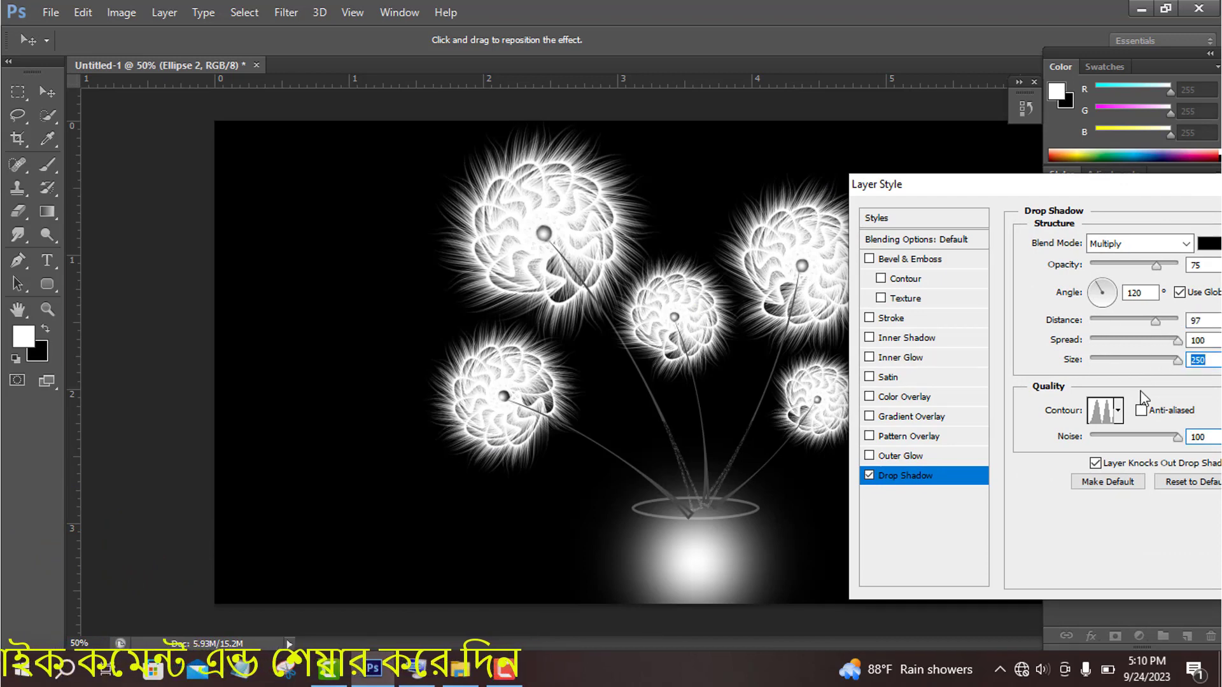
# - Add an outer glow to the ellipse with noise 64, spread 20, size 21, range 100 and an anti-aliased double-peaked contour
pyautogui.click(907, 455)
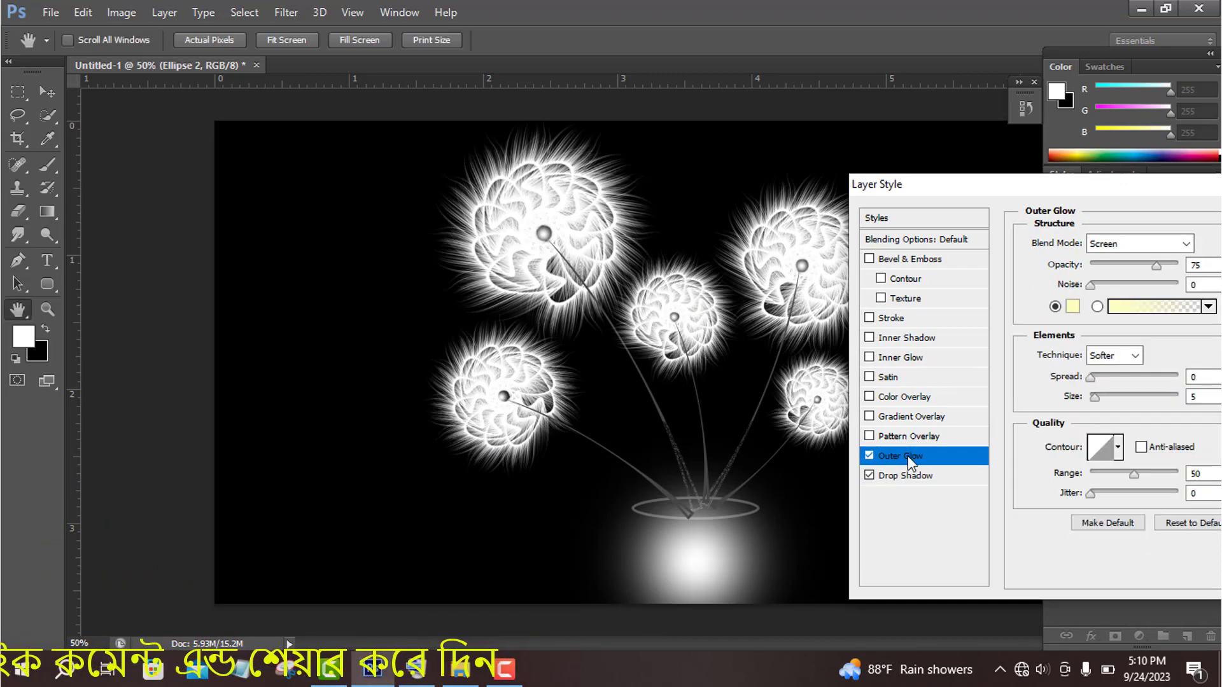
pyautogui.click(1118, 446)
pyautogui.click(1173, 447)
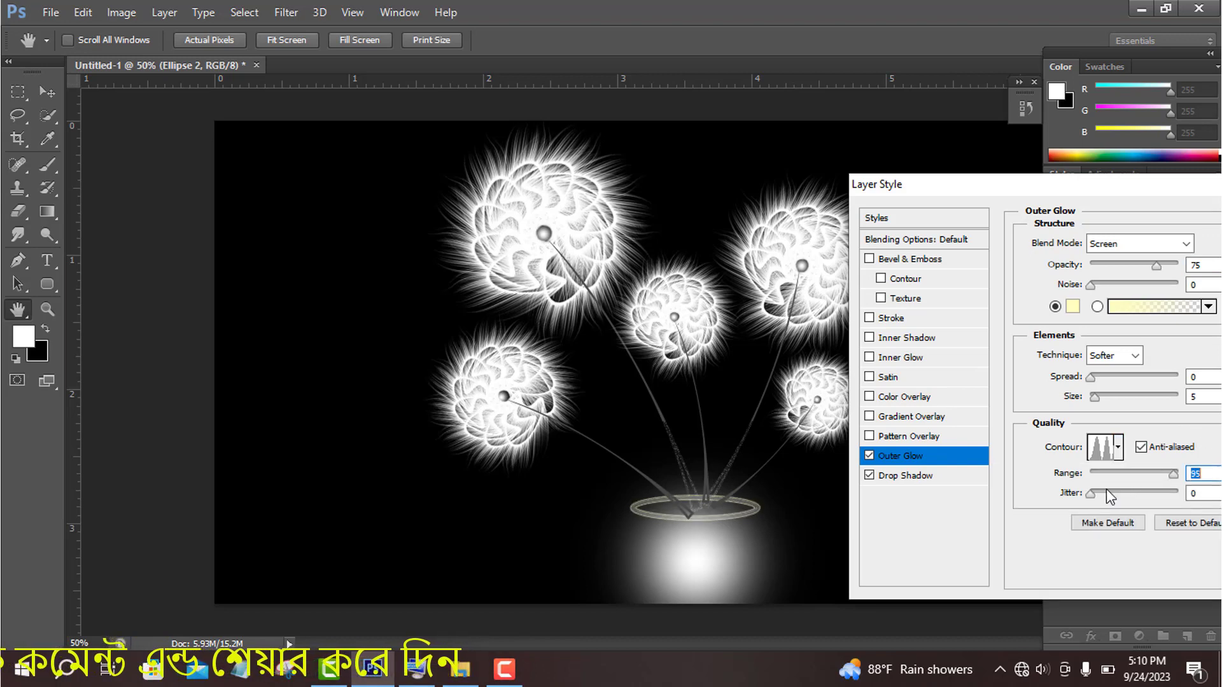
pyautogui.moveTo(1152, 494); pyautogui.dragTo(1212, 487)
pyautogui.moveTo(1095, 397)
pyautogui.mouseDown()
pyautogui.moveTo(1066, 406)
pyautogui.moveTo(1110, 406)
pyautogui.moveTo(1103, 416)
pyautogui.mouseUp()
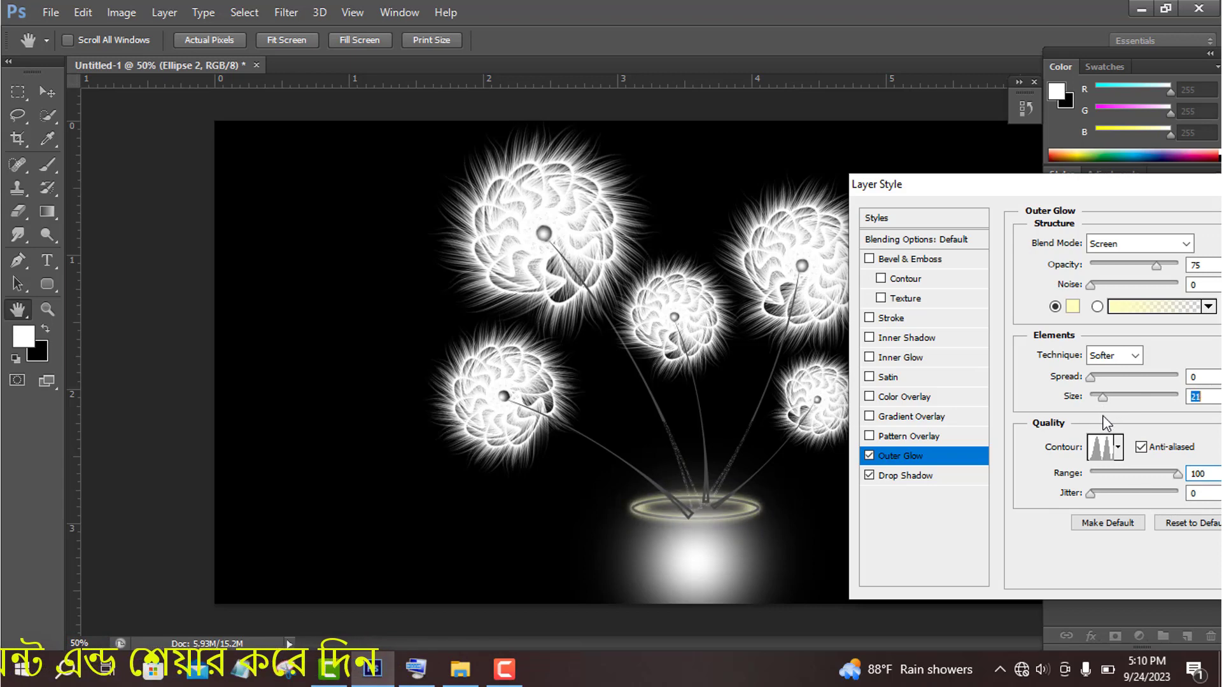
pyautogui.click(1108, 378)
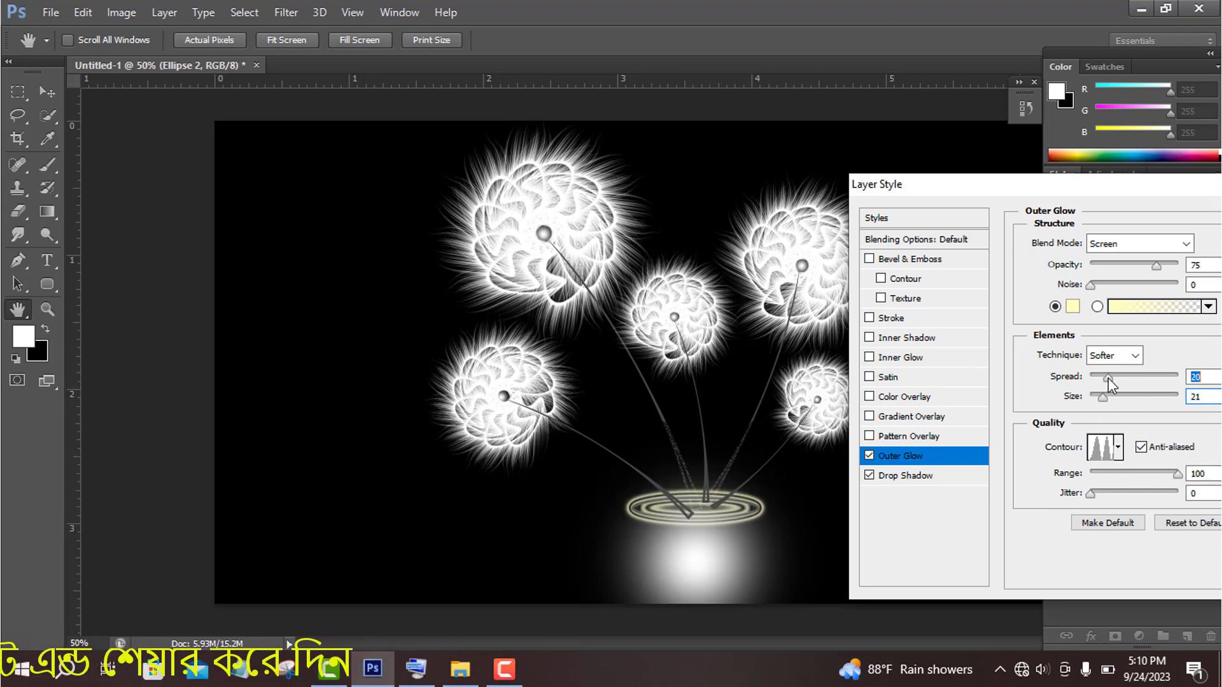
pyautogui.moveTo(1091, 285); pyautogui.dragTo(1149, 295)
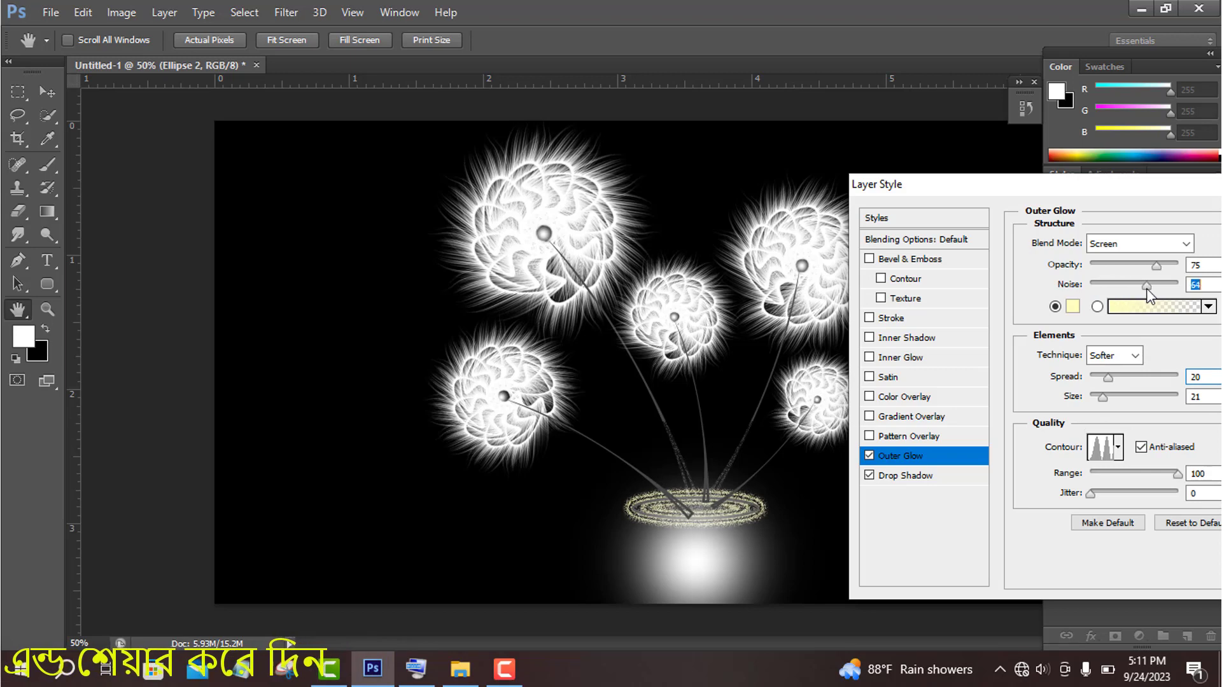
# - Try an inner glow on the ellipse with different contours, range 5 and jitter 77, and switch the effect off
pyautogui.click(895, 359)
pyautogui.moveTo(1133, 415); pyautogui.dragTo(1059, 422)
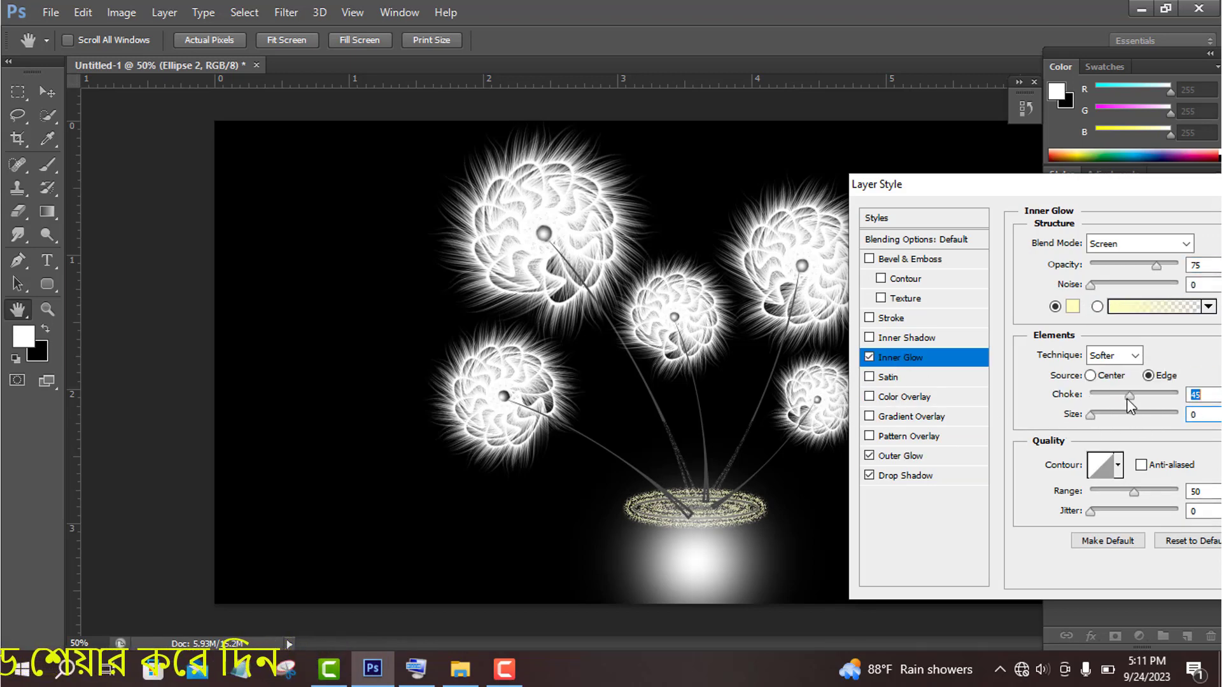
pyautogui.click(1118, 469)
pyautogui.click(1072, 510)
pyautogui.click(1071, 536)
pyautogui.click(1043, 534)
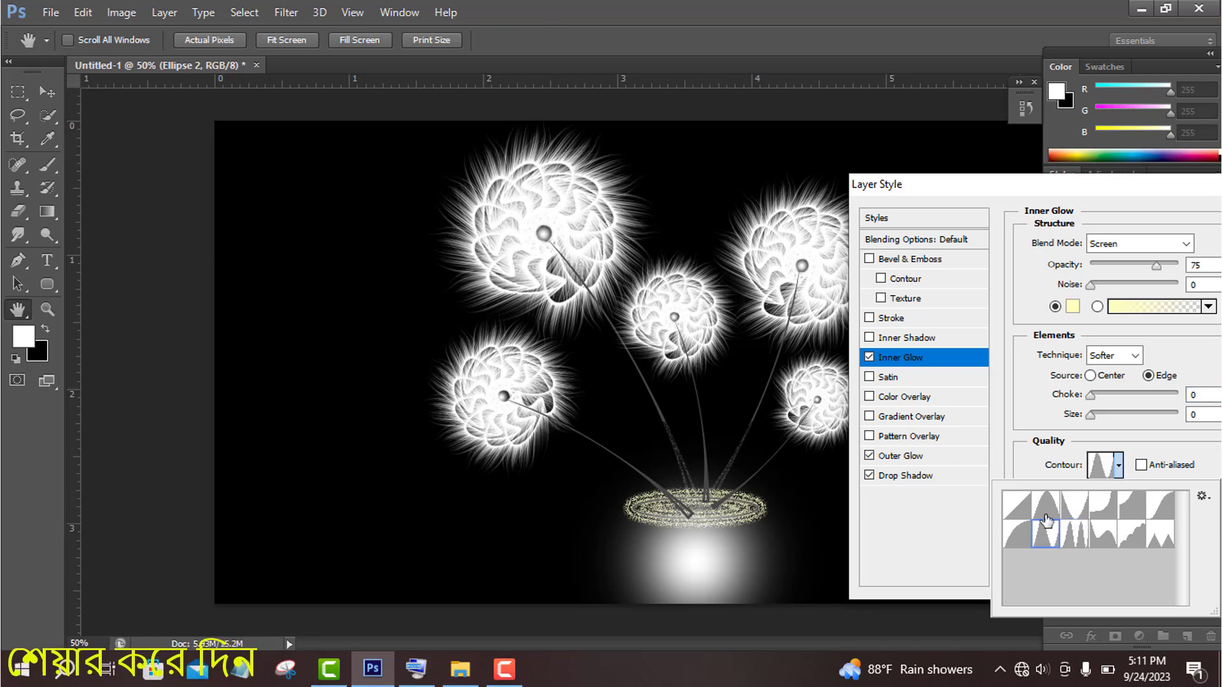
pyautogui.click(1042, 511)
pyautogui.click(1014, 499)
pyautogui.click(1163, 451)
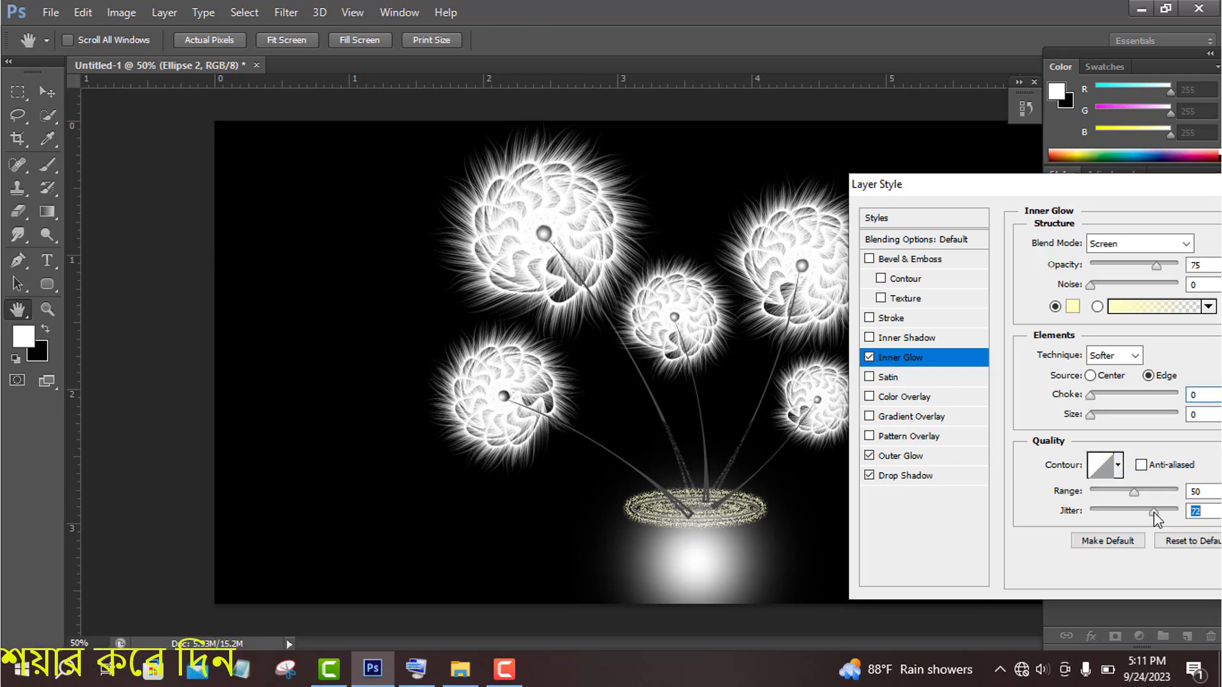
pyautogui.moveTo(1133, 492); pyautogui.dragTo(1093, 494)
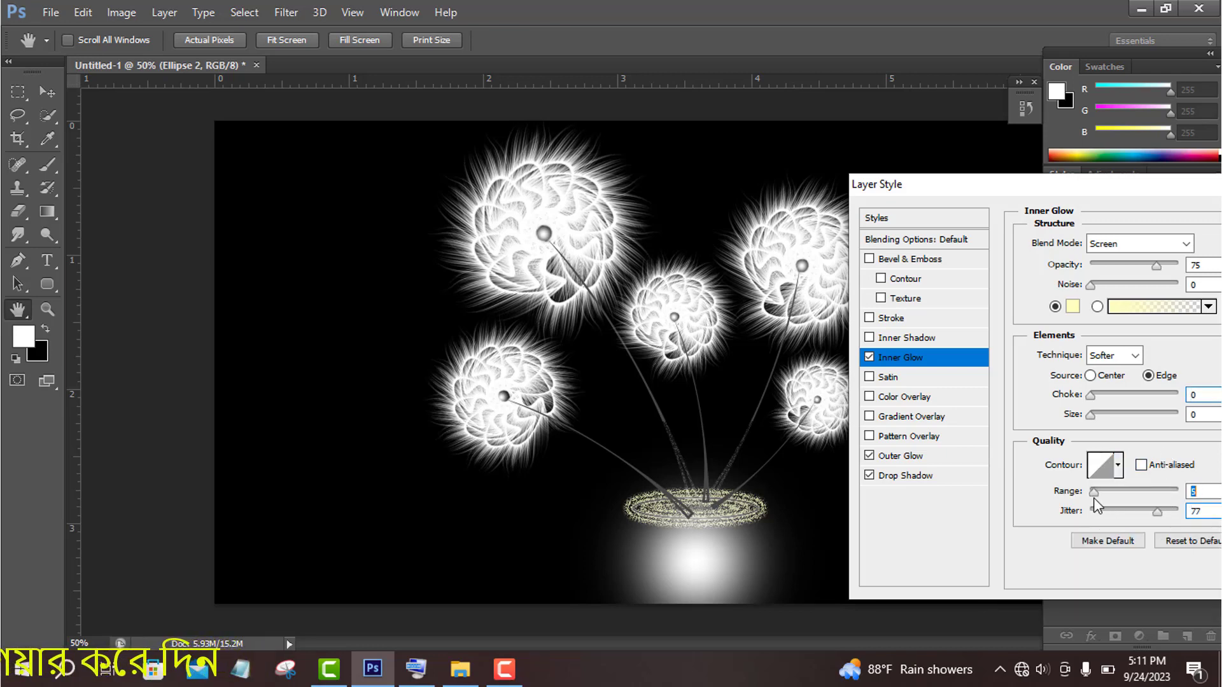
pyautogui.click(869, 357)
# - Try an inner shadow on the ellipse with a peaked contour, size 111 and noise 12, and switch the effect off
pyautogui.click(906, 337)
pyautogui.click(1118, 410)
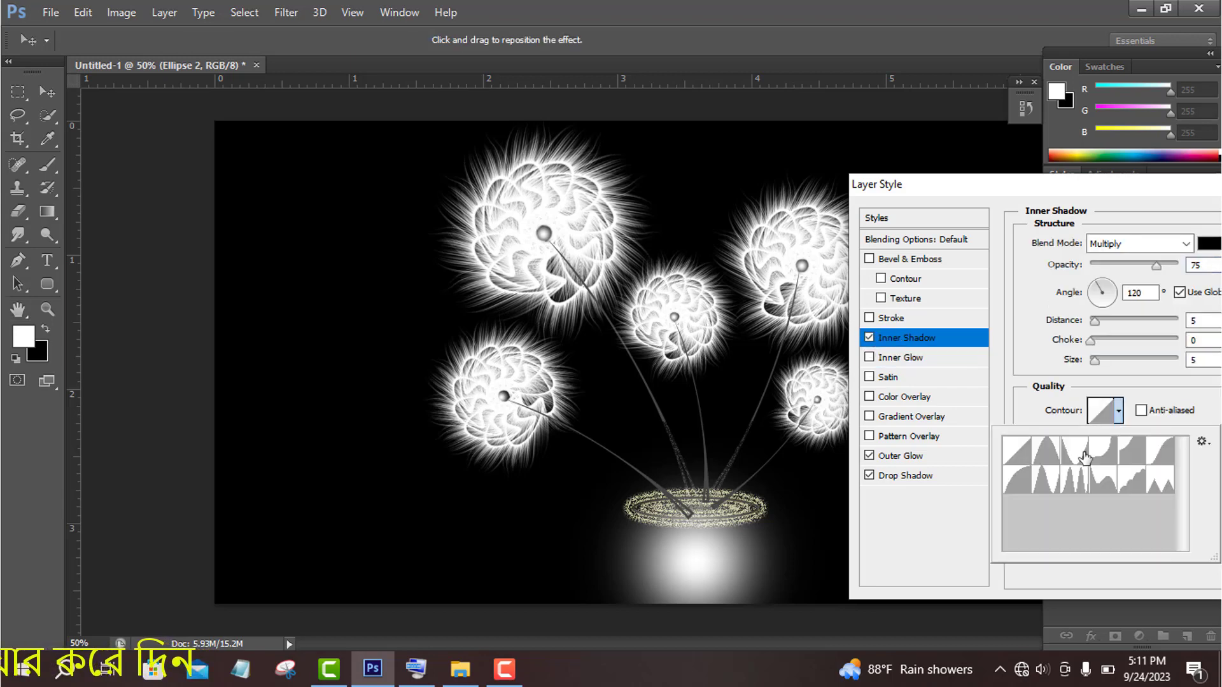
pyautogui.click(1080, 462)
pyautogui.click(1073, 480)
pyautogui.click(1077, 432)
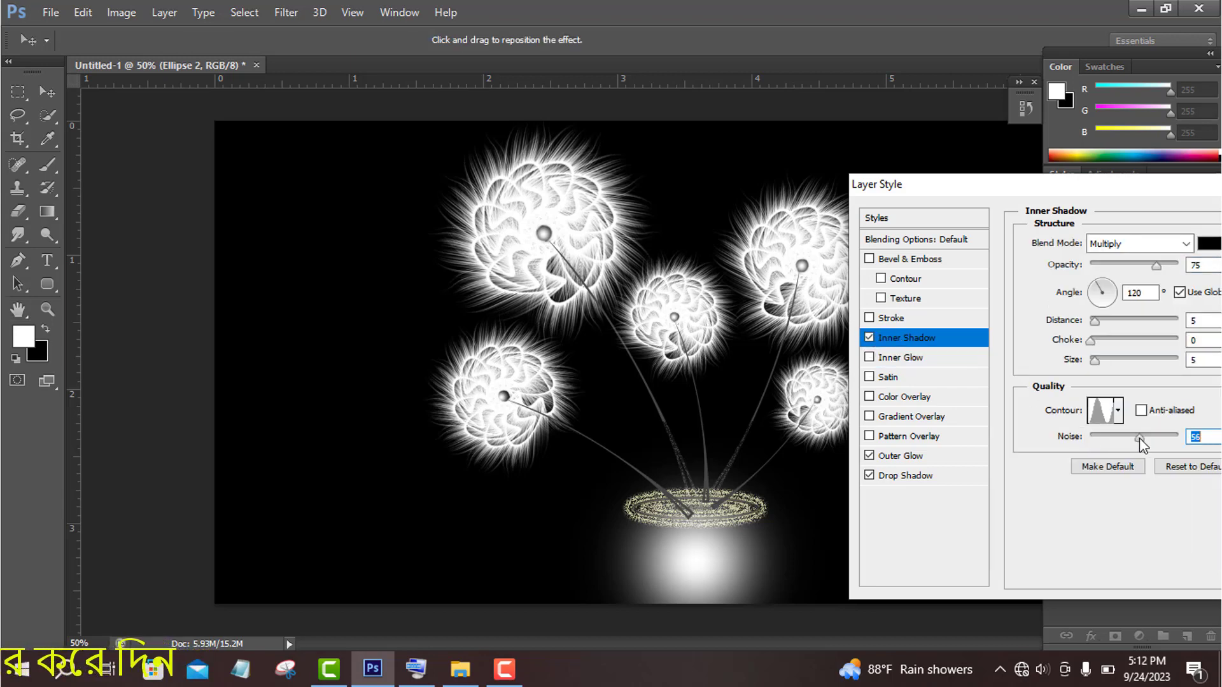
pyautogui.moveTo(1139, 438); pyautogui.dragTo(1101, 439)
pyautogui.moveTo(1090, 342); pyautogui.dragTo(1132, 366)
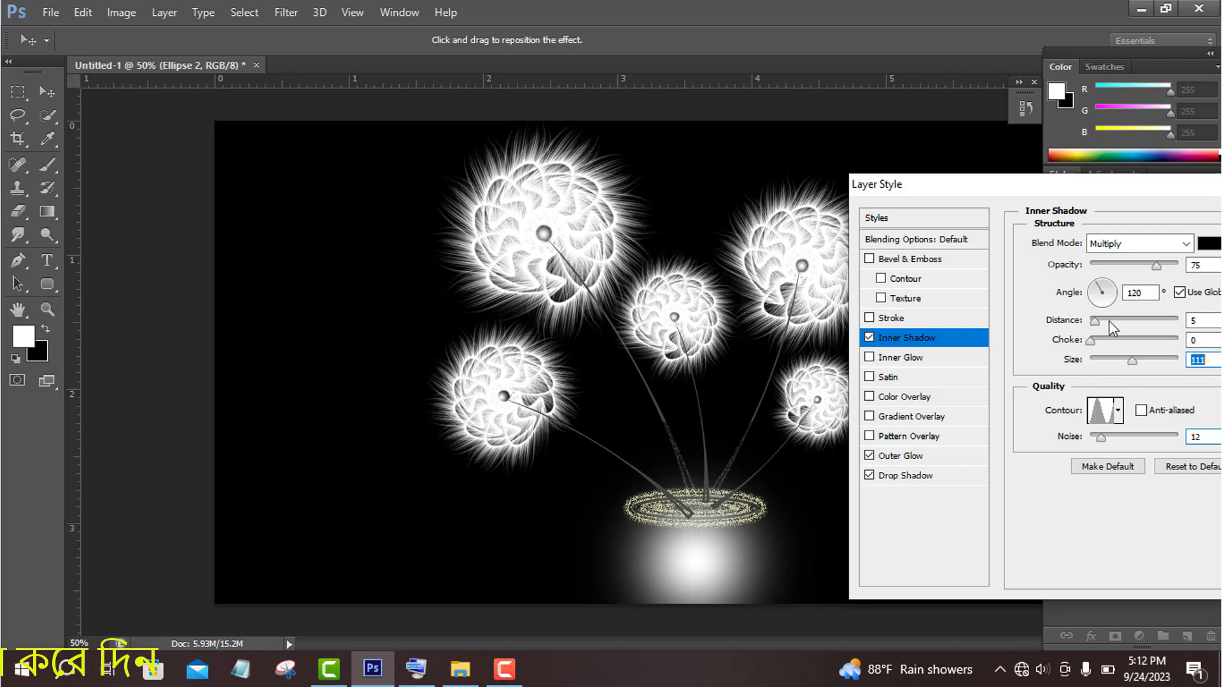
pyautogui.click(869, 337)
# - Leave Bevel & Emboss disabled after trying it and apply the ellipse's outer glow and drop shadow
pyautogui.click(895, 280)
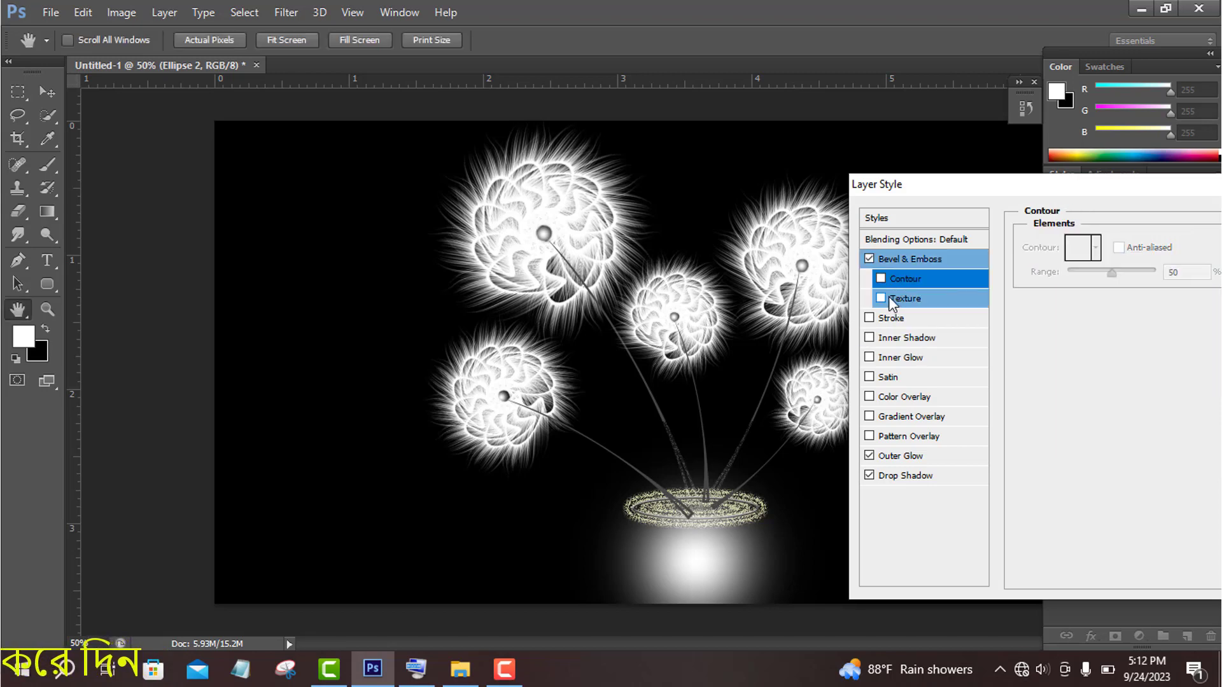
pyautogui.click(882, 298)
pyautogui.click(870, 259)
pyautogui.moveTo(1020, 185); pyautogui.dragTo(890, 213)
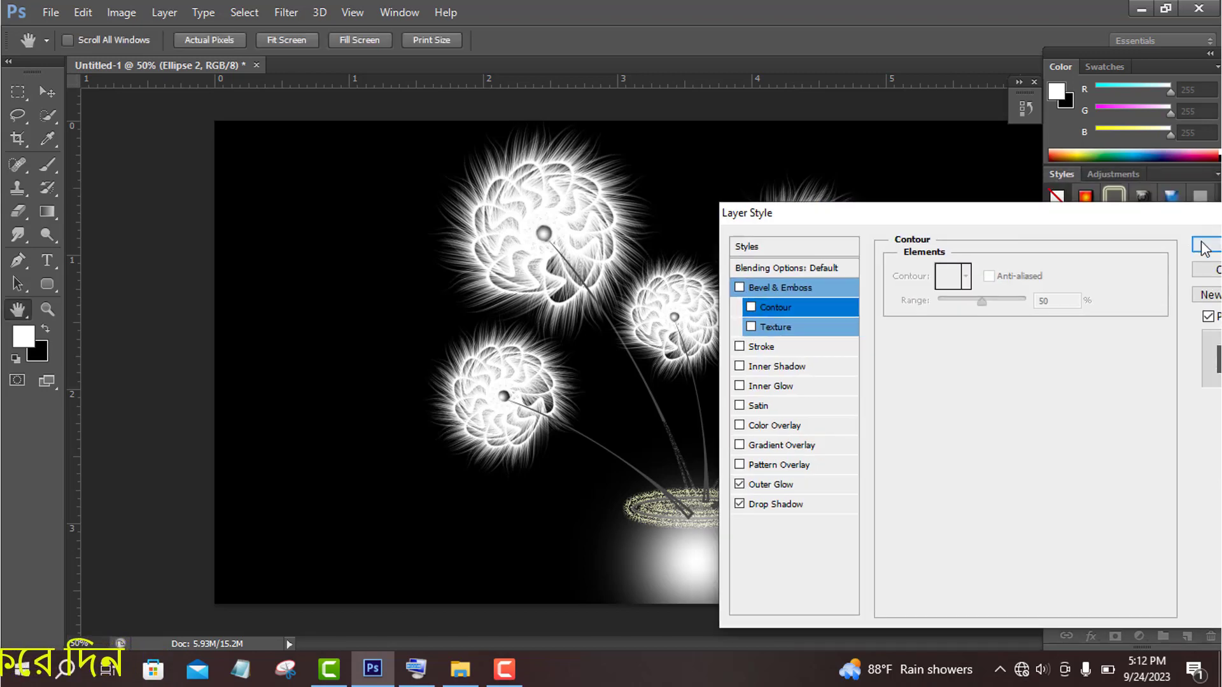
pyautogui.click(1202, 247)
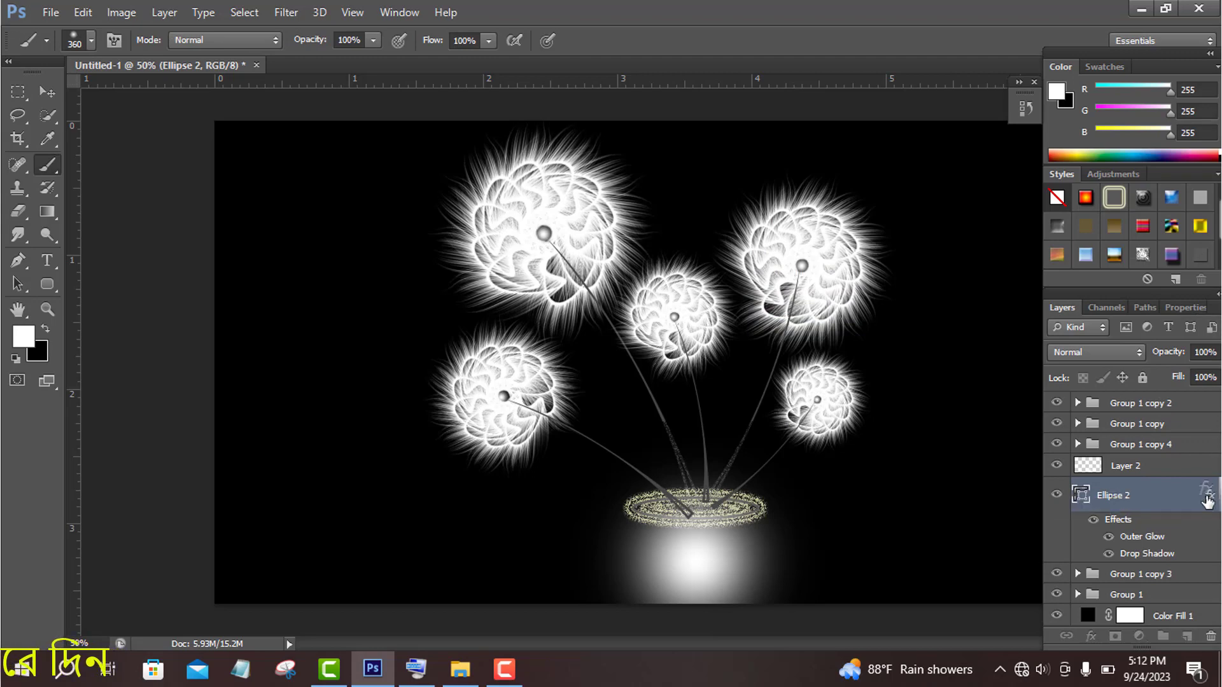
# - Undo moving the ellipse's effects to Layer 2 and place the Ellipse 2 layer directly above Layer 2
pyautogui.moveTo(1209, 495); pyautogui.dragTo(1206, 465)
pyautogui.hotkey('ctrl', 'z')
pyautogui.moveTo(1081, 495); pyautogui.dragTo(1077, 454)
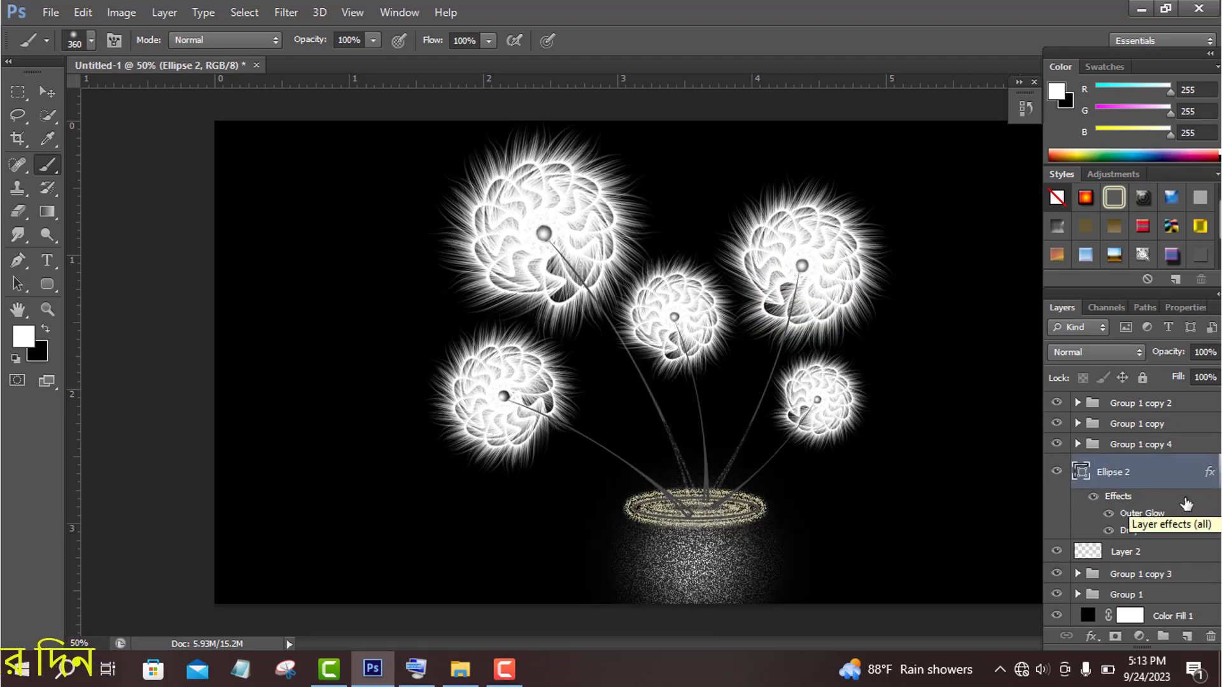
# - Move Ellipse 2 and Layer 2 above all the flower groups, and delete the newly added empty layer
pyautogui.click(1177, 406)
pyautogui.click(1187, 637)
pyautogui.moveTo(1120, 495); pyautogui.dragTo(1120, 398)
pyautogui.scroll(-2, 1172, 539)
pyautogui.moveTo(1173, 532); pyautogui.dragTo(1211, 636)
pyautogui.click(1119, 469)
pyautogui.scroll(1, 1175, 503)
pyautogui.scroll(-1, 1175, 502)
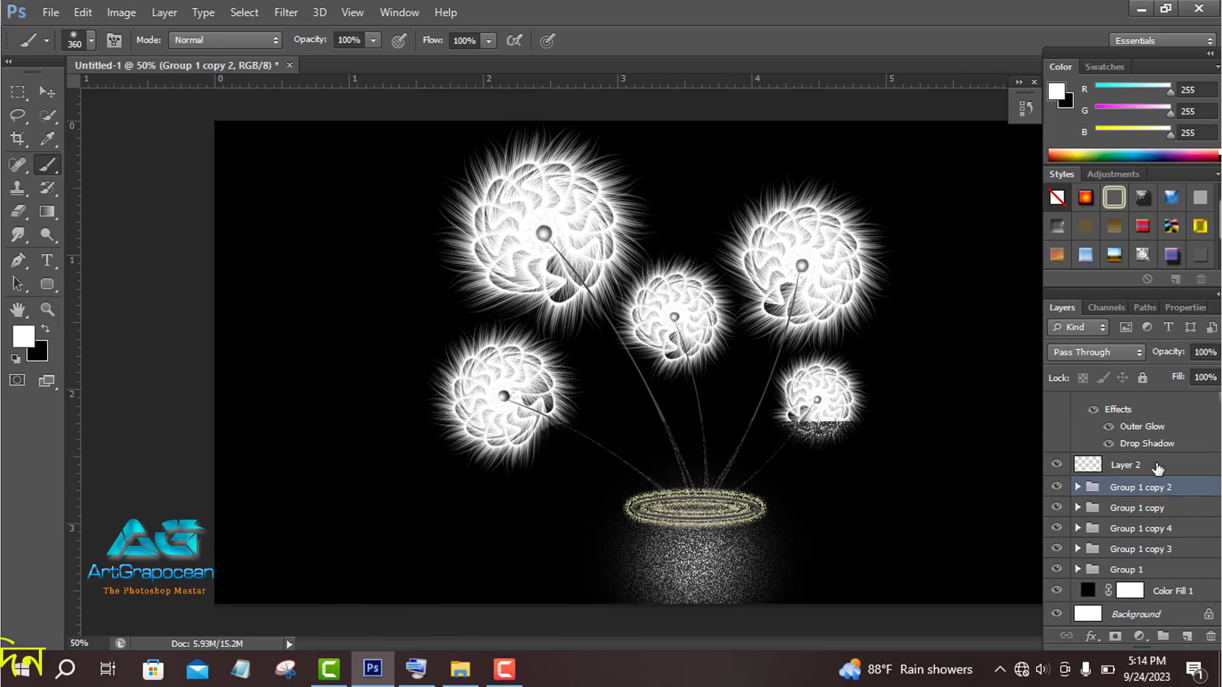
# - Reorder the layers so Layer 2 sits beneath all flower groups and Ellipse 2 lies between Layer 2 and Color Fill 1
pyautogui.moveTo(1157, 468); pyautogui.dragTo(1163, 590)
pyautogui.scroll(1, 1173, 568)
pyautogui.moveTo(1126, 412); pyautogui.dragTo(1148, 618)
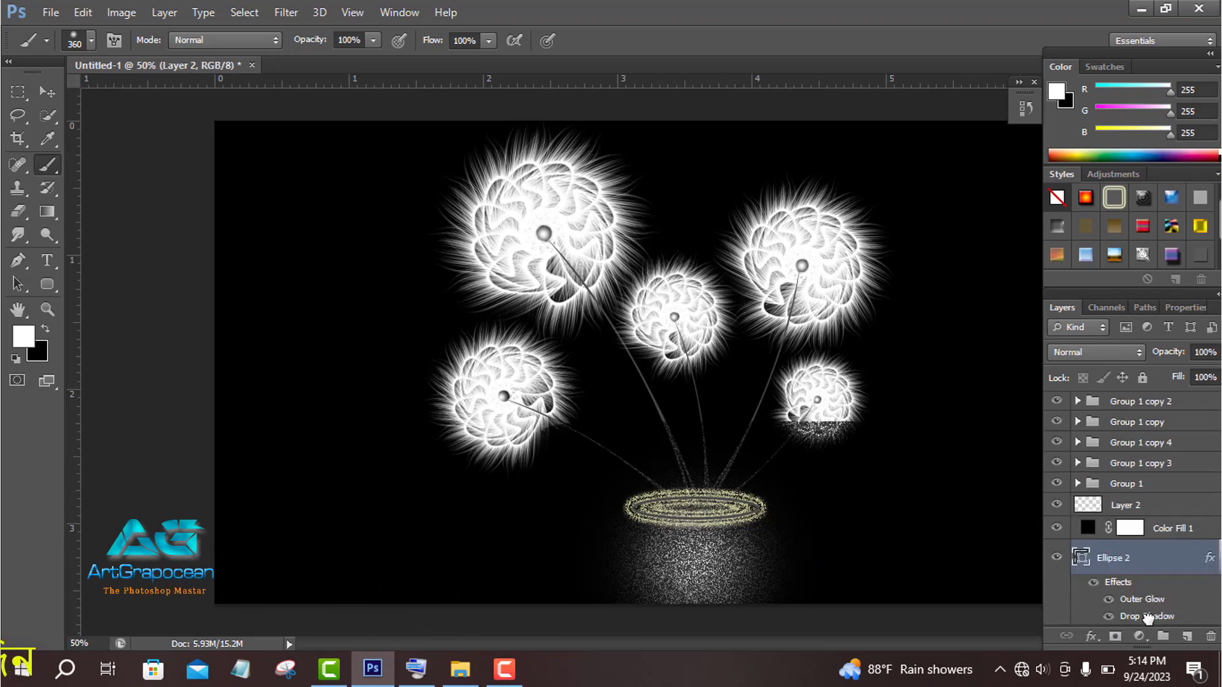
pyautogui.moveTo(1153, 560); pyautogui.dragTo(1143, 514)
pyautogui.moveTo(1143, 500); pyautogui.dragTo(1126, 537)
pyautogui.moveTo(1126, 536); pyautogui.dragTo(1120, 509)
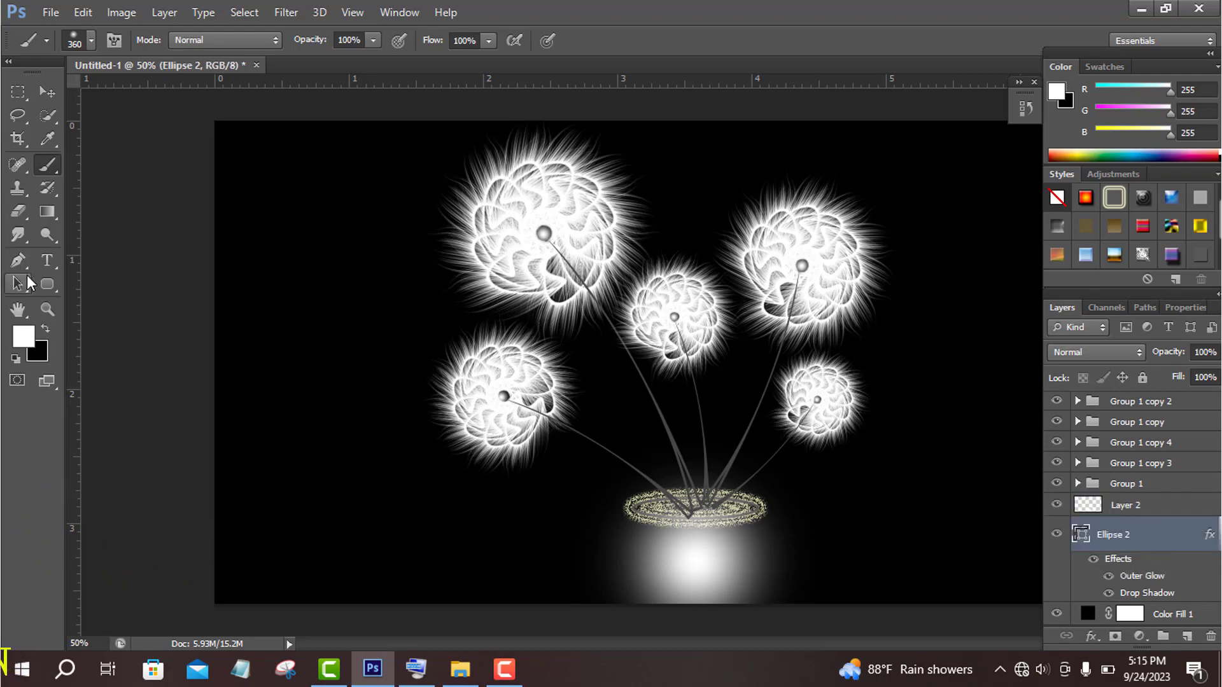
# - Select Layer 2 for painting and set the soft brush size to 81 px
pyautogui.rightClick(47, 284)
pyautogui.click(47, 166)
pyautogui.click(1130, 509)
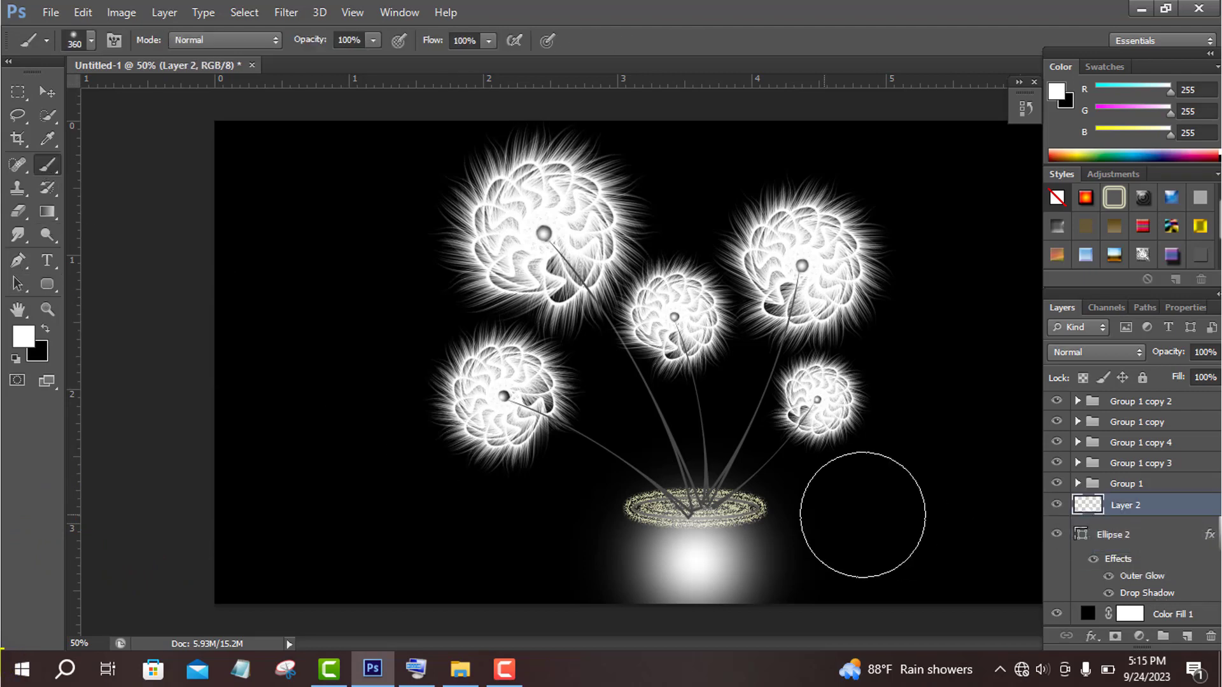
pyautogui.click(91, 41)
pyautogui.click(69, 96)
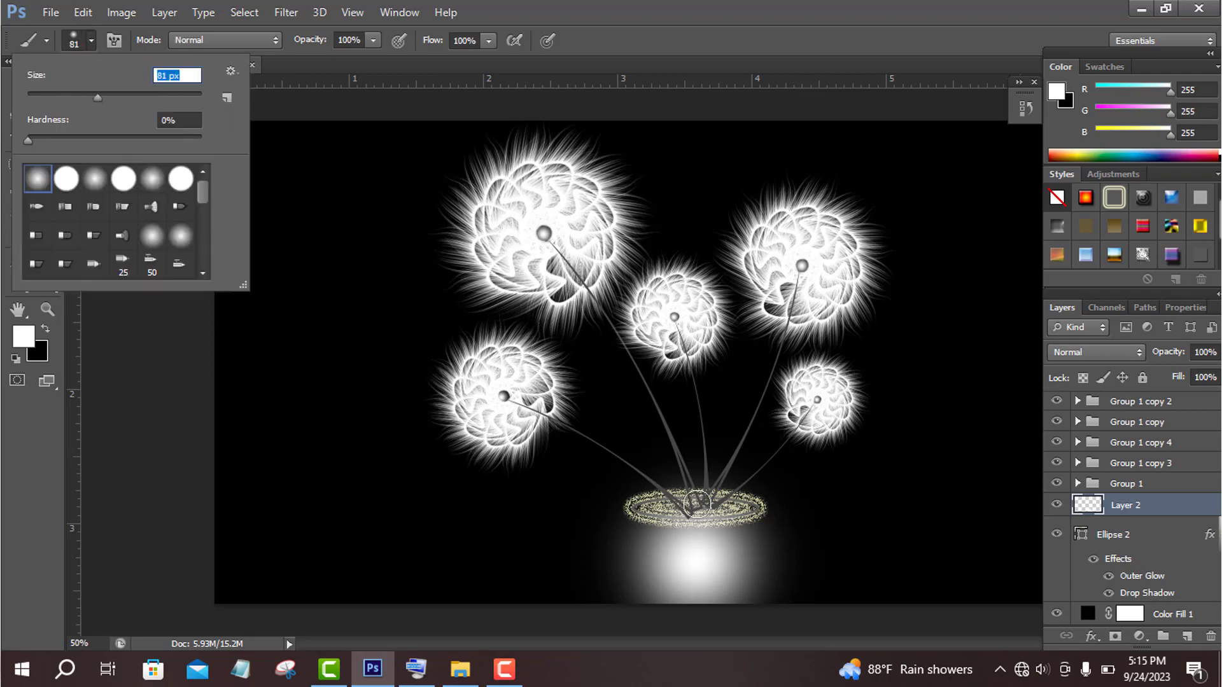
# - Try painting a white glow behind the stem ends on Layer 2, and delete those brush strokes from the history
pyautogui.click(707, 506)
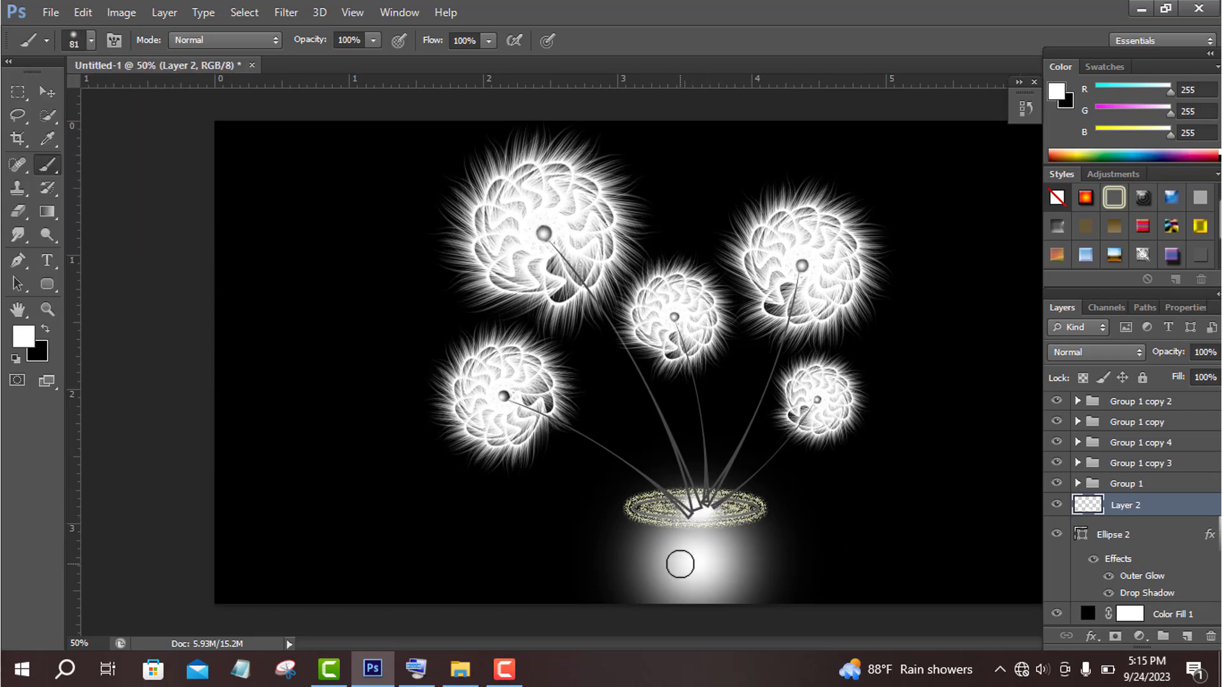
pyautogui.scroll(-1, 1174, 509)
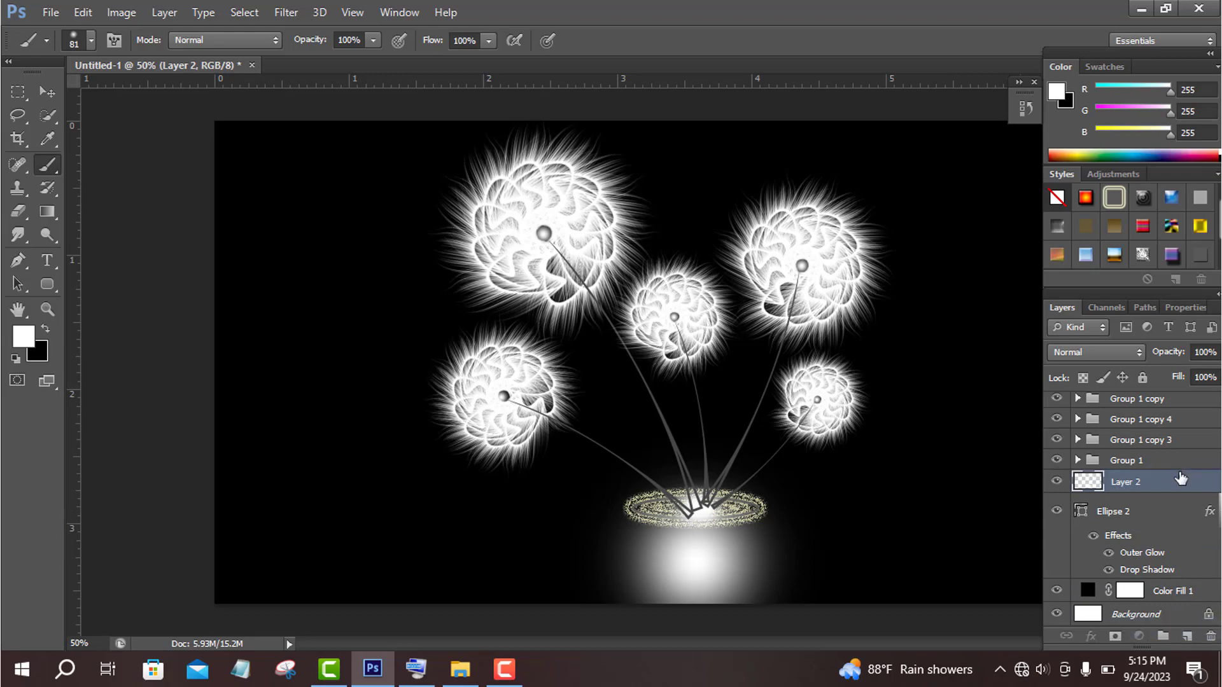
pyautogui.click(1025, 108)
pyautogui.click(976, 489)
pyautogui.click(975, 489)
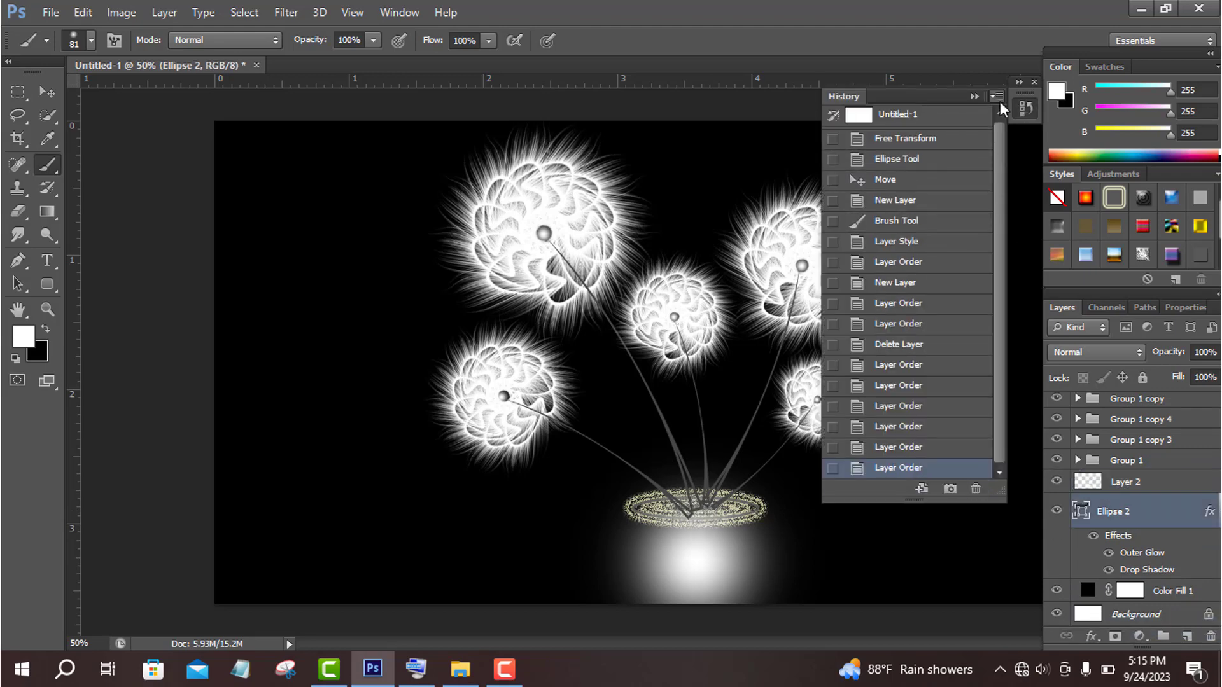
pyautogui.click(974, 97)
# - Add a new layer above all the flower groups and paint soft white dabs over the stem ends inside the ellipse
pyautogui.scroll(2, 1178, 475)
pyautogui.click(1177, 404)
pyautogui.click(1185, 635)
pyautogui.click(698, 502)
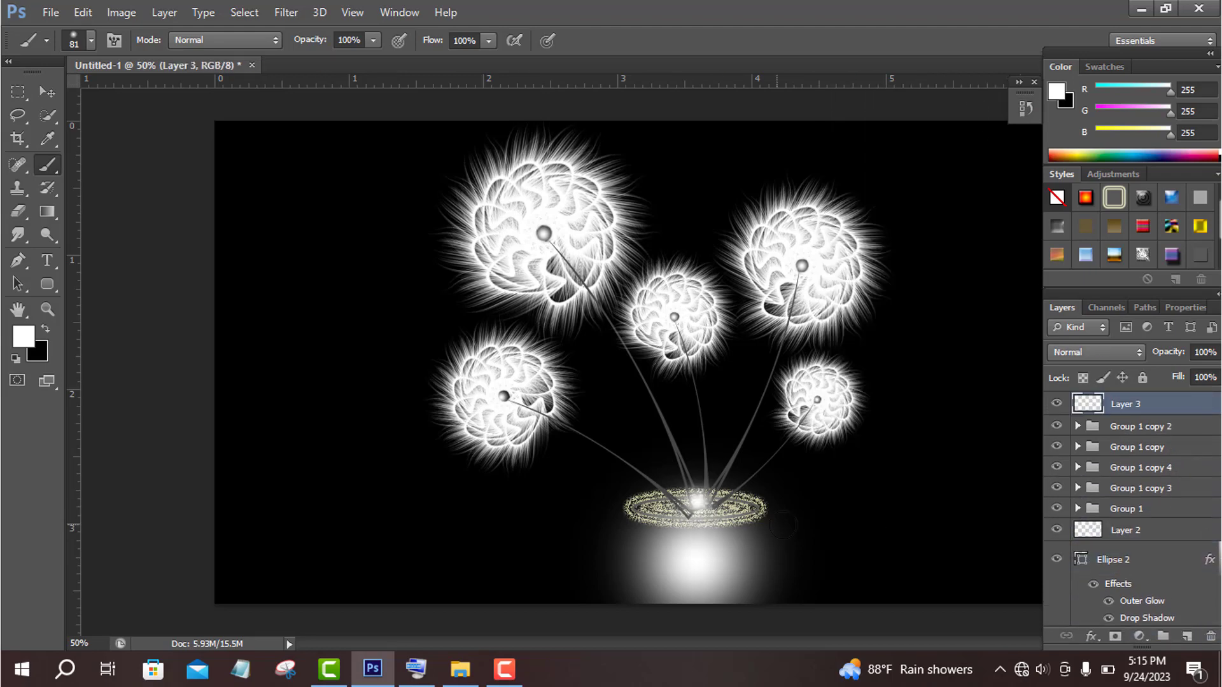
pyautogui.click(720, 503)
pyautogui.click(688, 504)
pyautogui.hotkey('ctrl', 'z')
pyautogui.click(716, 505)
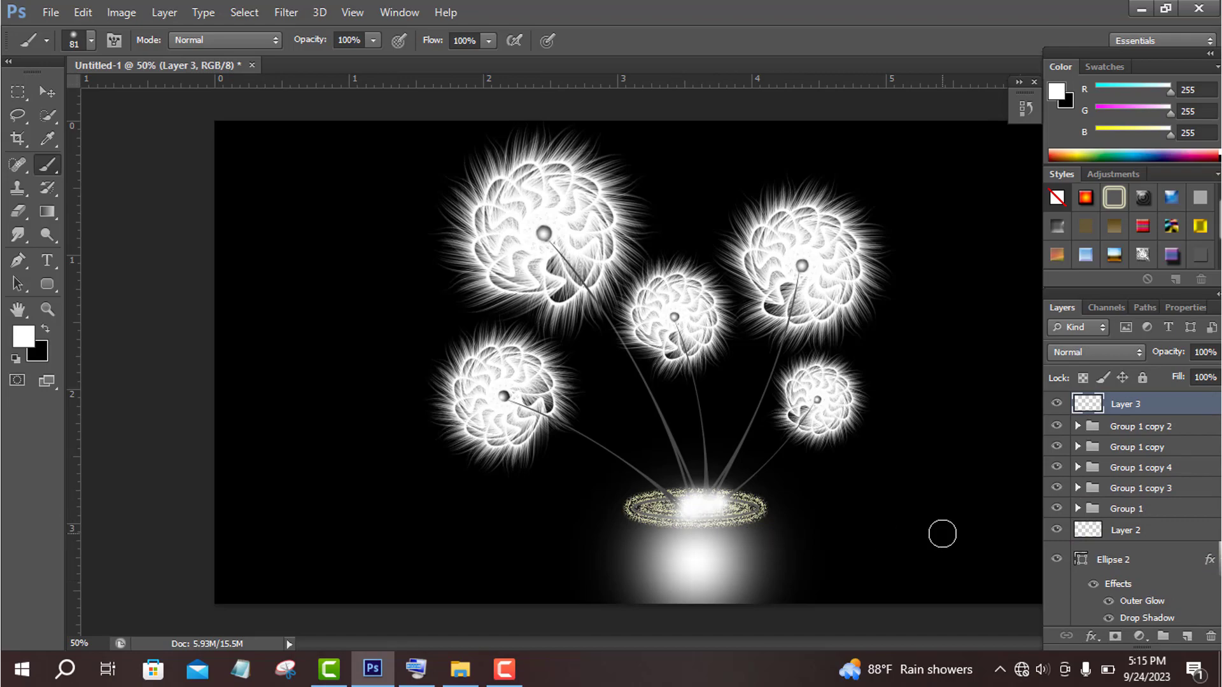